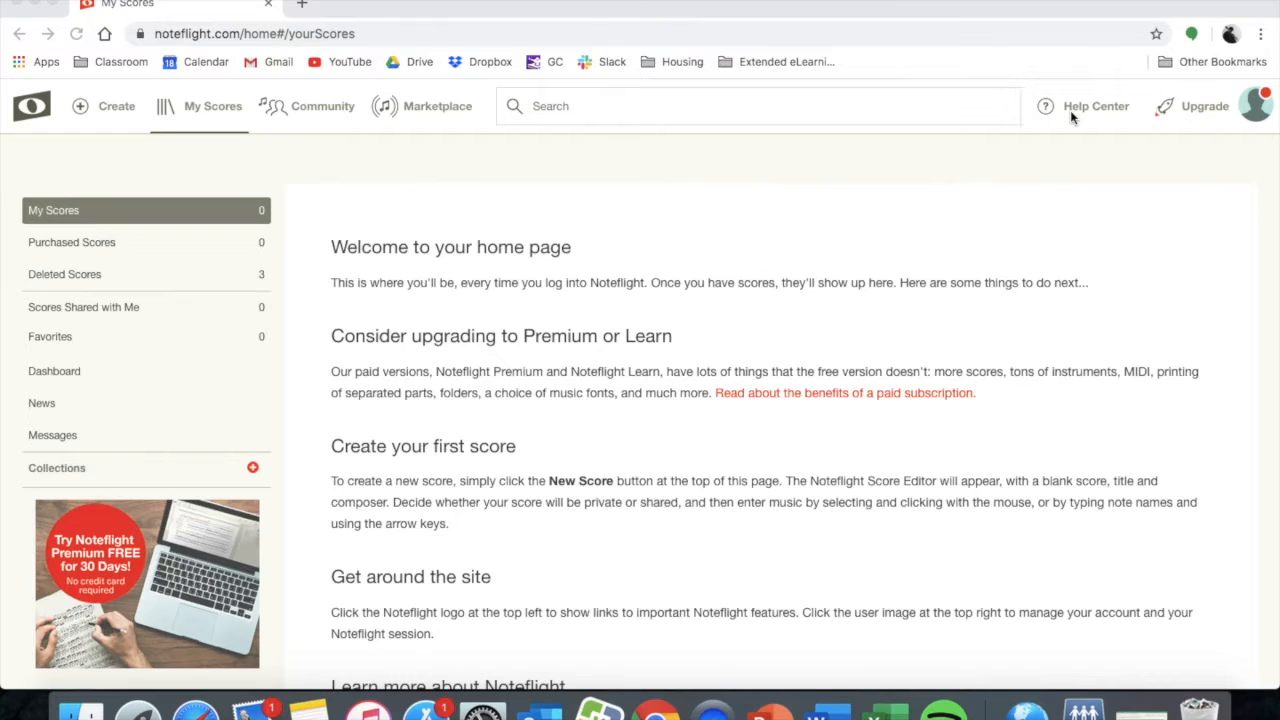
Create a new score from a blank score sheet.
{"action": "left_click", "coordinate": [110, 118]}
{"action": "left_click", "coordinate": [101, 112]}
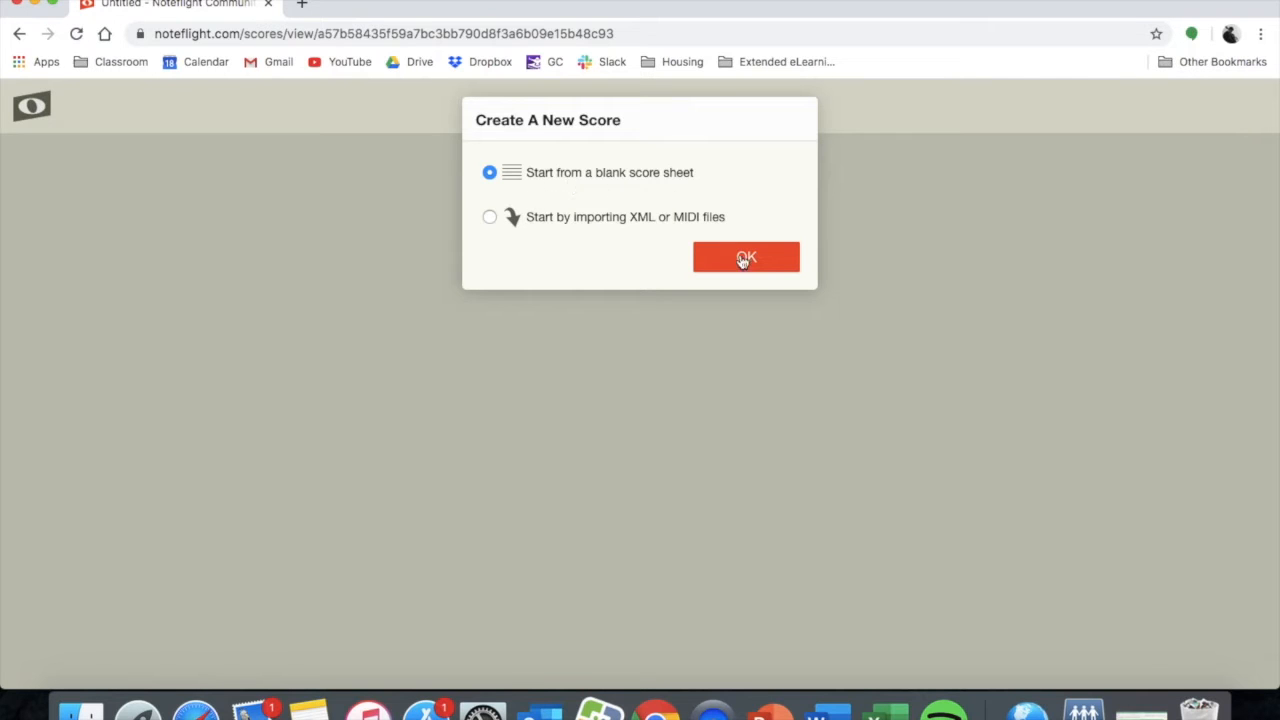
{"action": "left_click", "coordinate": [746, 259]}
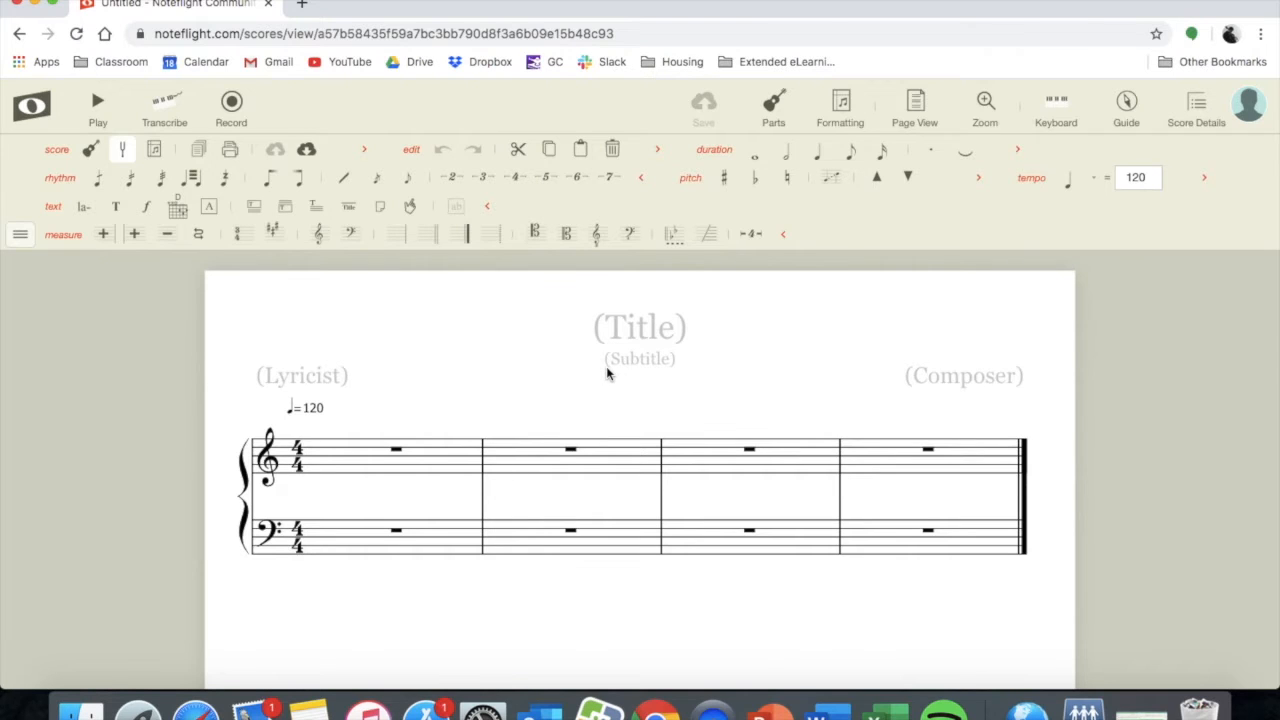
Title the score with the composer's name in possessive form plus "Piece", and set the subtitle to "I like pizza".
{"action": "left_click", "coordinate": [630, 330]}
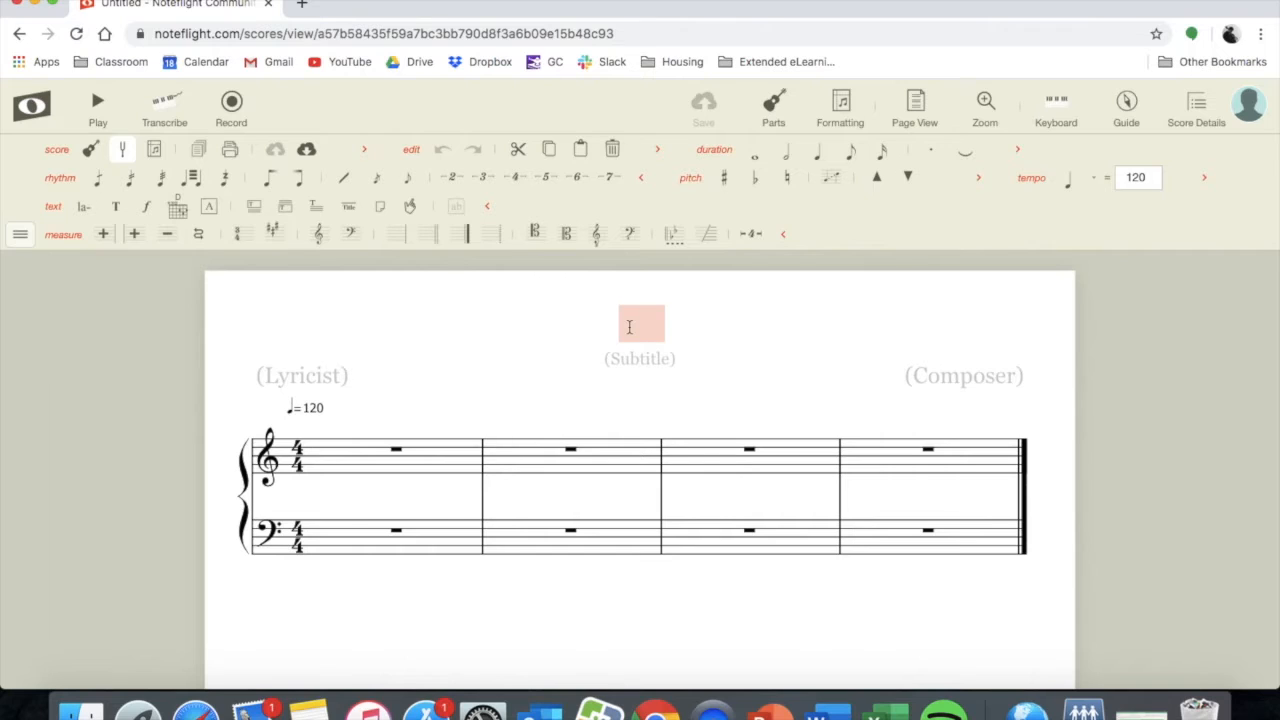
{"action": "type", "text": "Mr. Pitch"}
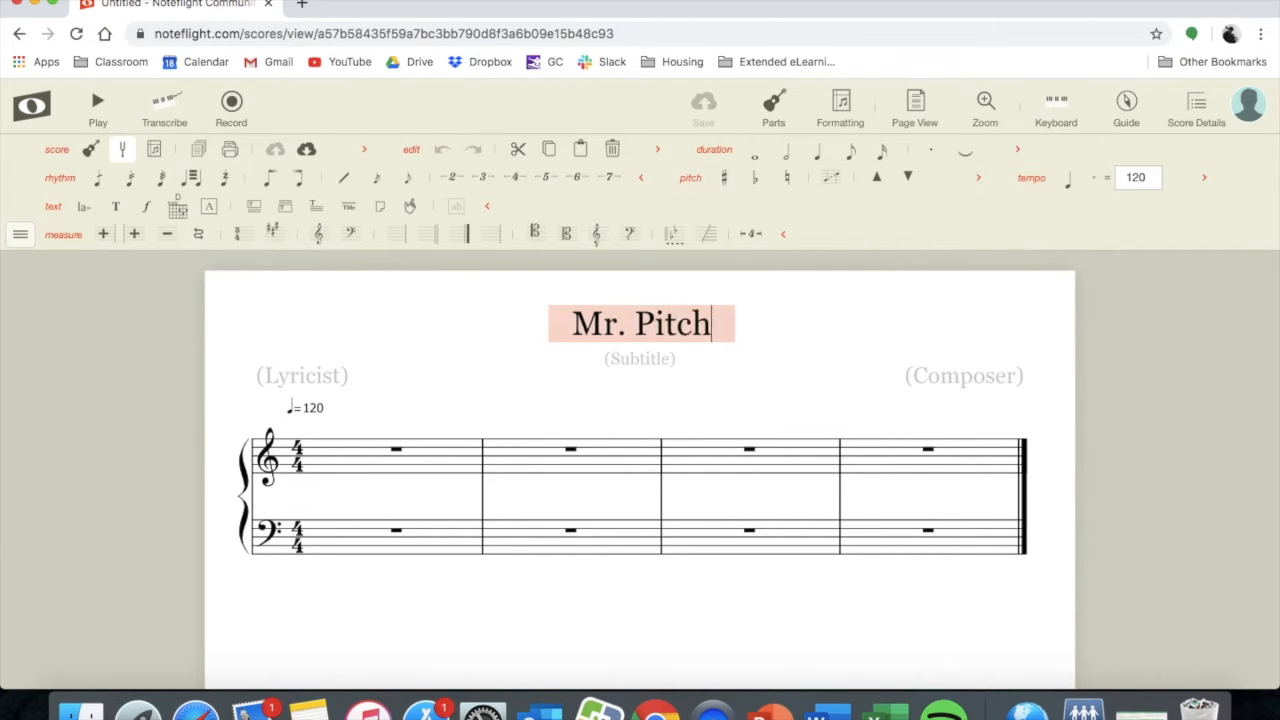
{"action": "type", "text": "er's Piece"}
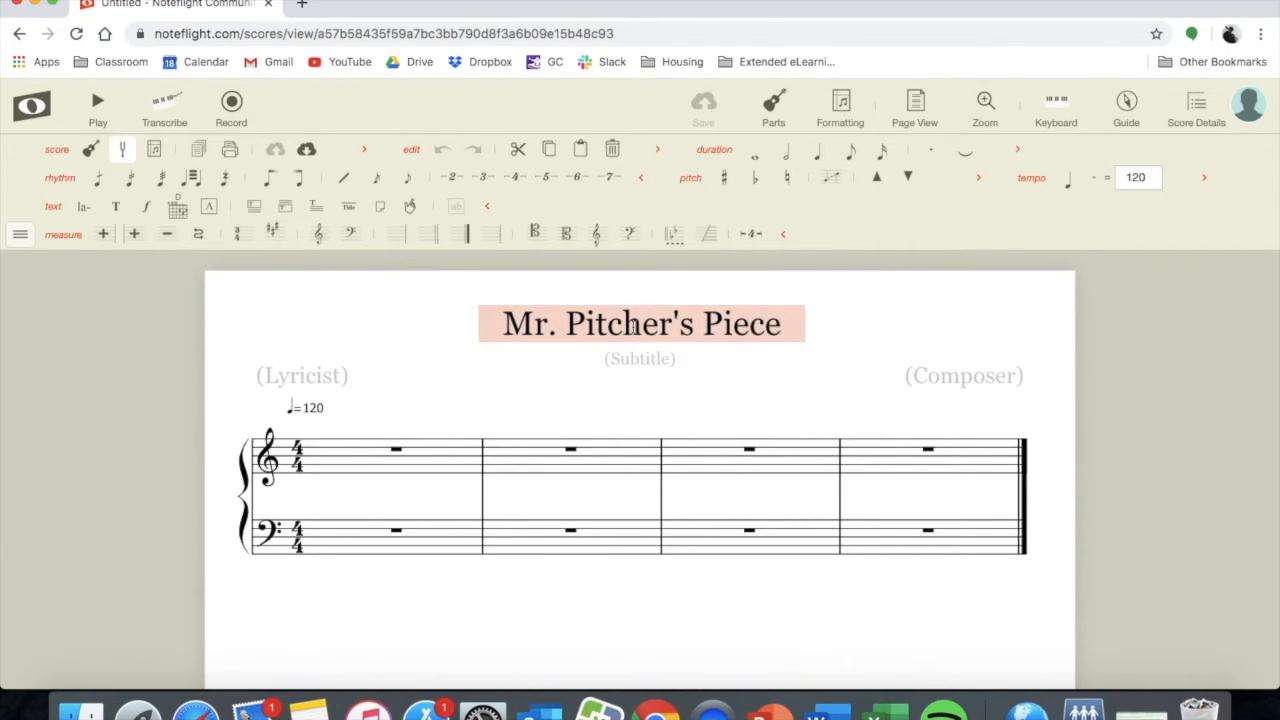
{"action": "left_click", "coordinate": [656, 362]}
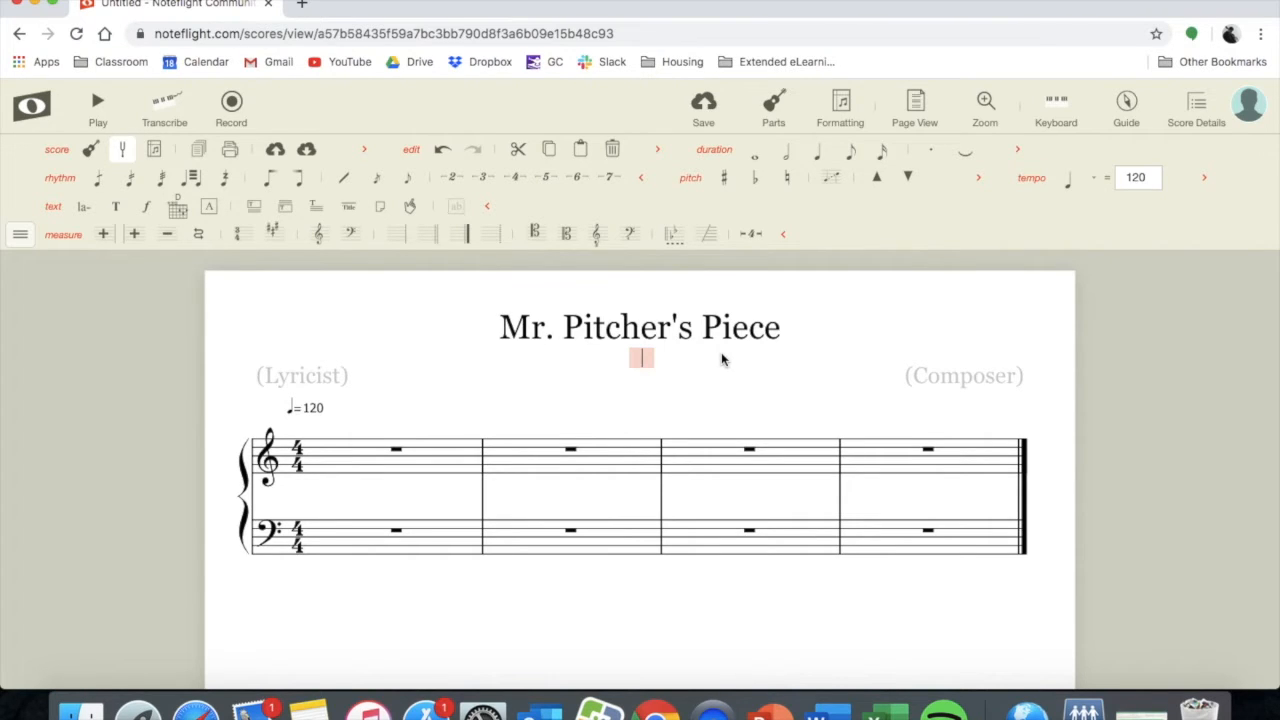
{"action": "type", "text": "I like "}
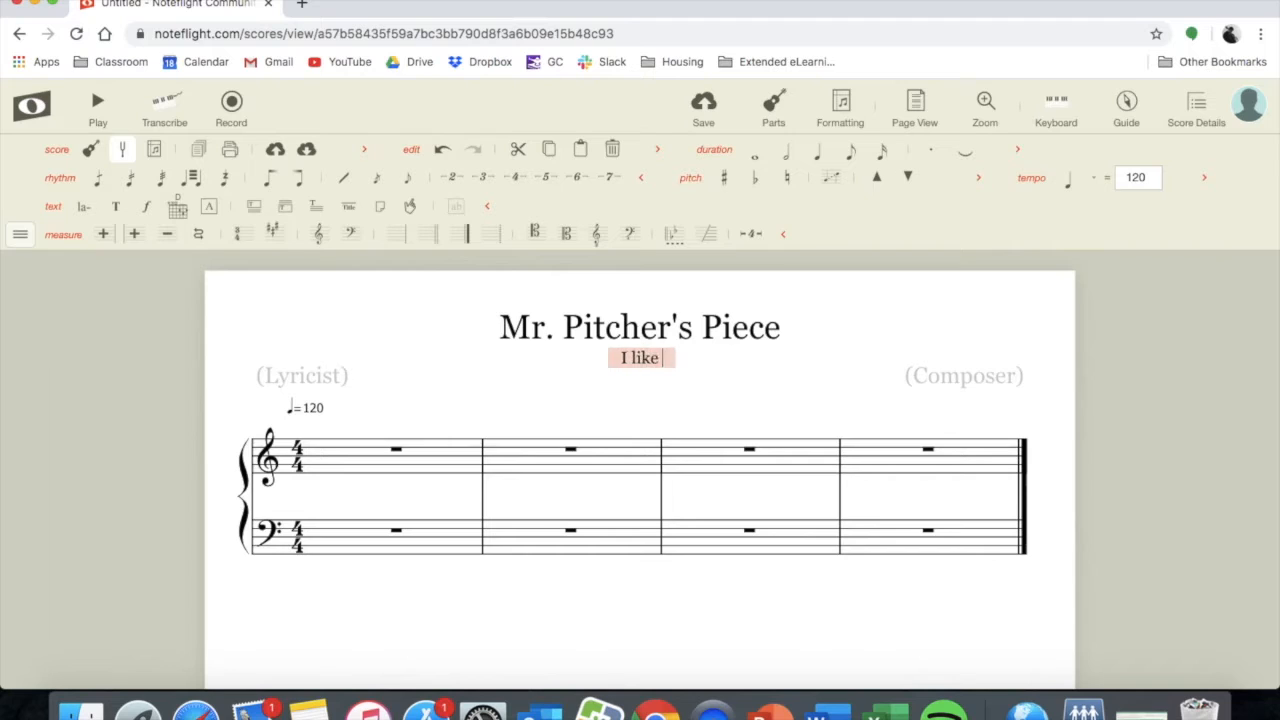
{"action": "type", "text": "pizza"}
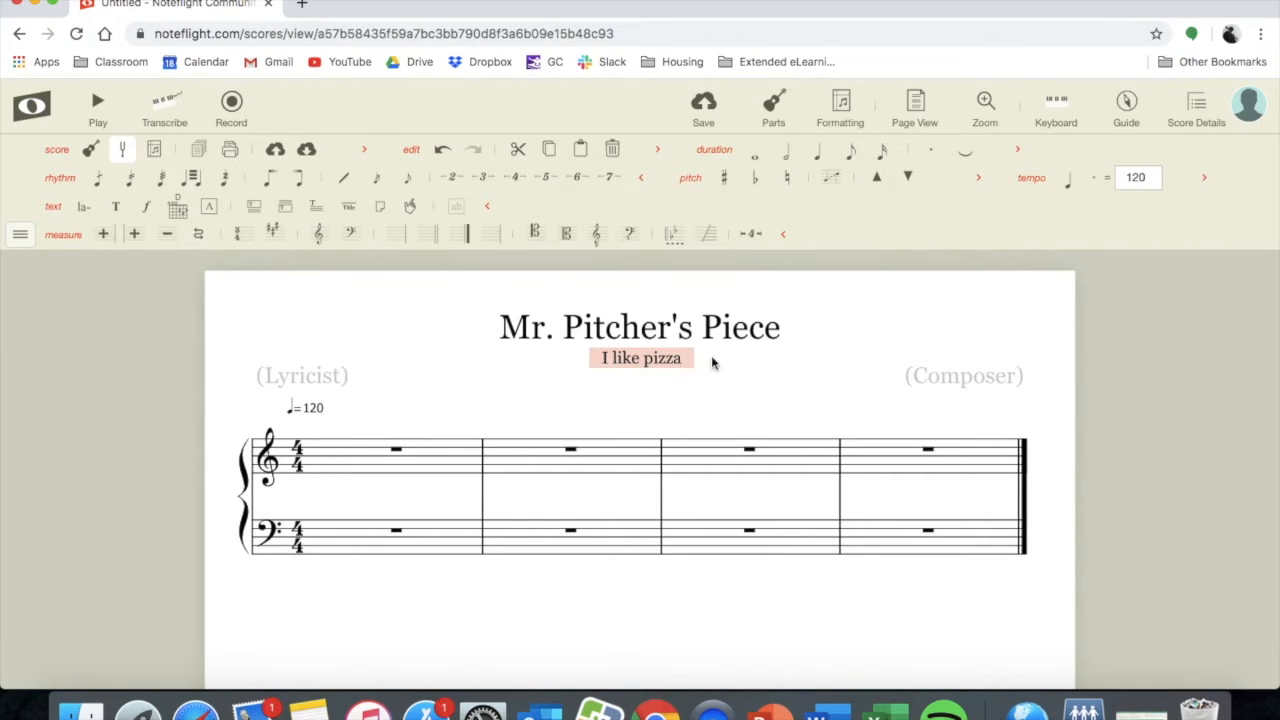
{"action": "left_click", "coordinate": [326, 375]}
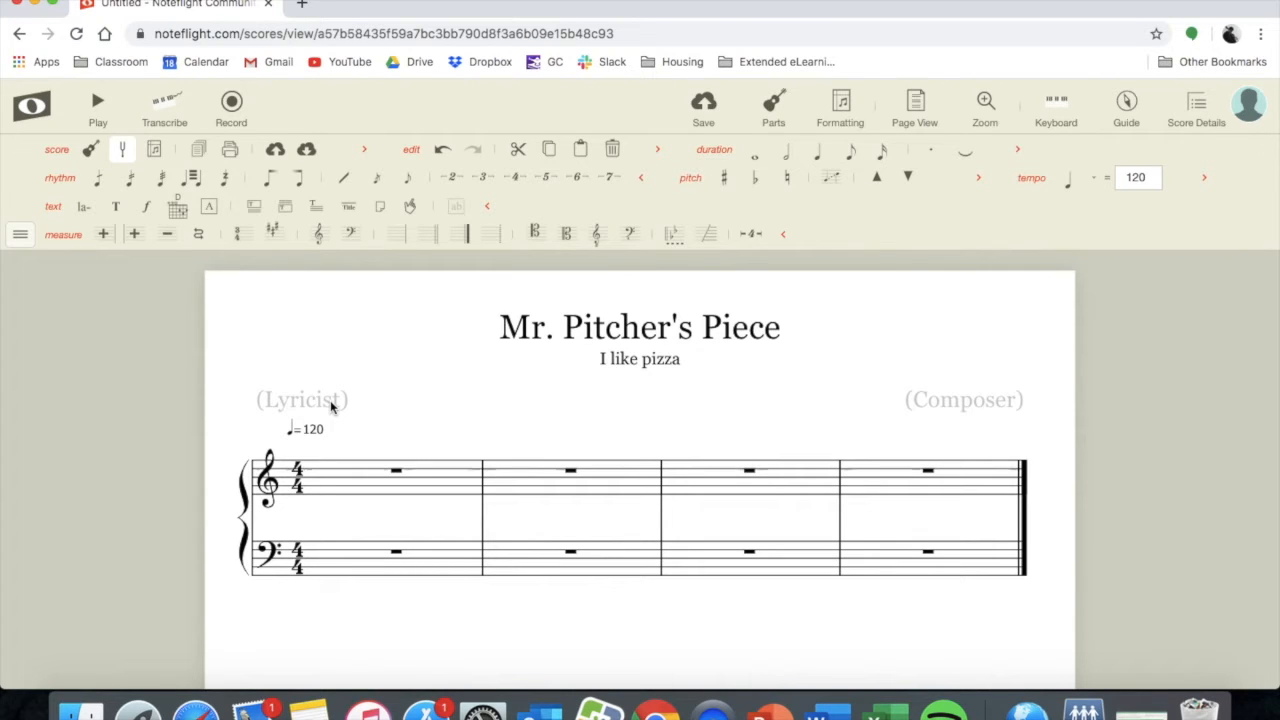
Enter the composer's name in the score's composer field.
{"action": "left_click", "coordinate": [945, 400]}
{"action": "type", "text": "Mr. Pitcher"}
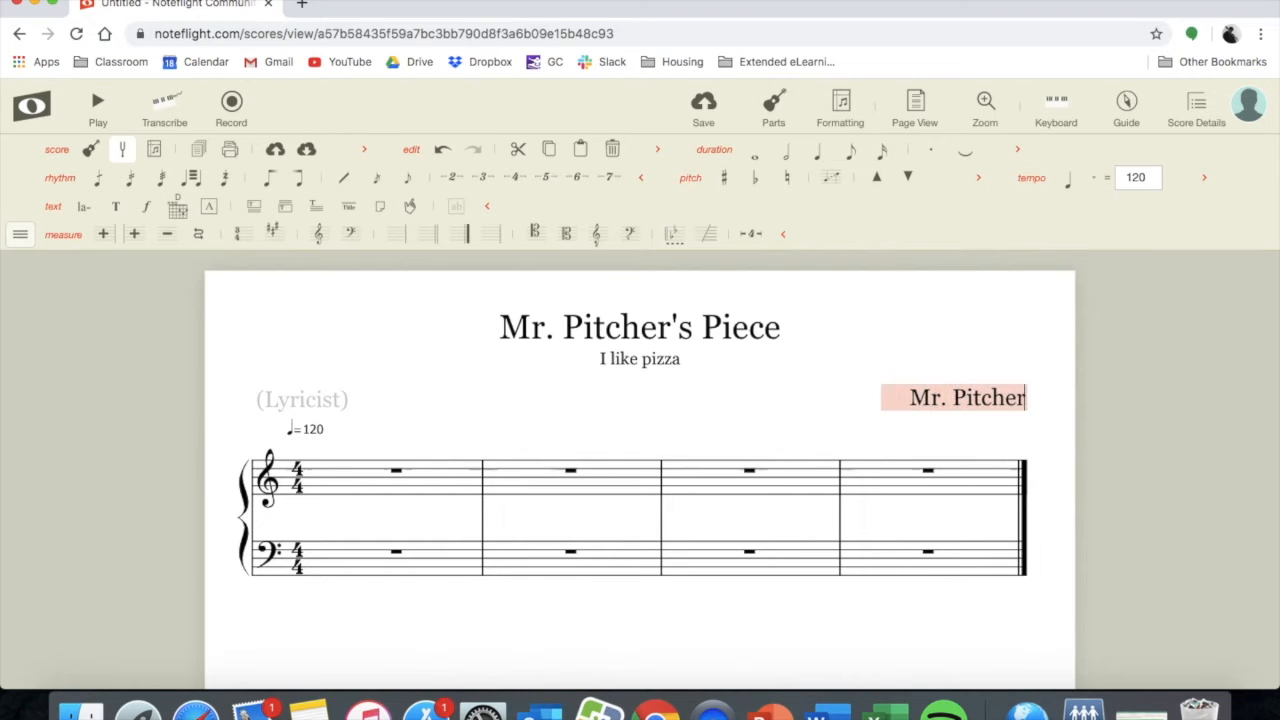
{"action": "left_click", "coordinate": [784, 435]}
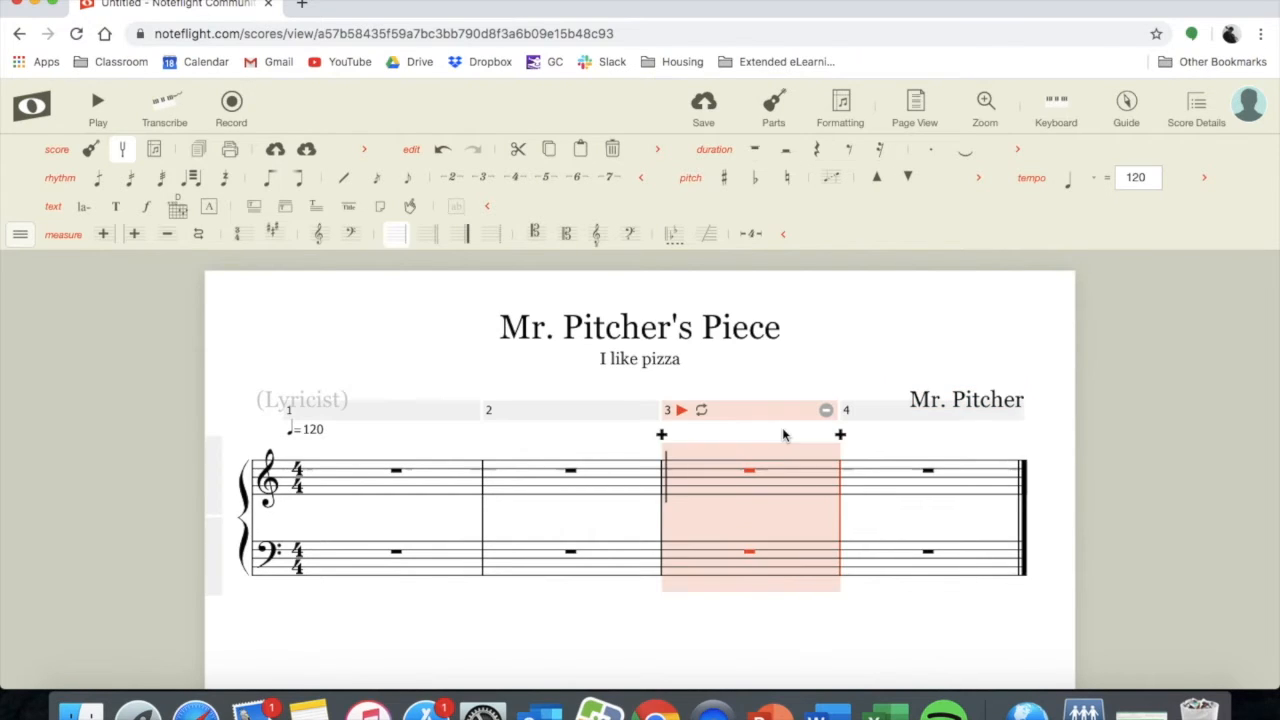
{"action": "left_click", "coordinate": [362, 482]}
{"action": "left_click", "coordinate": [328, 565]}
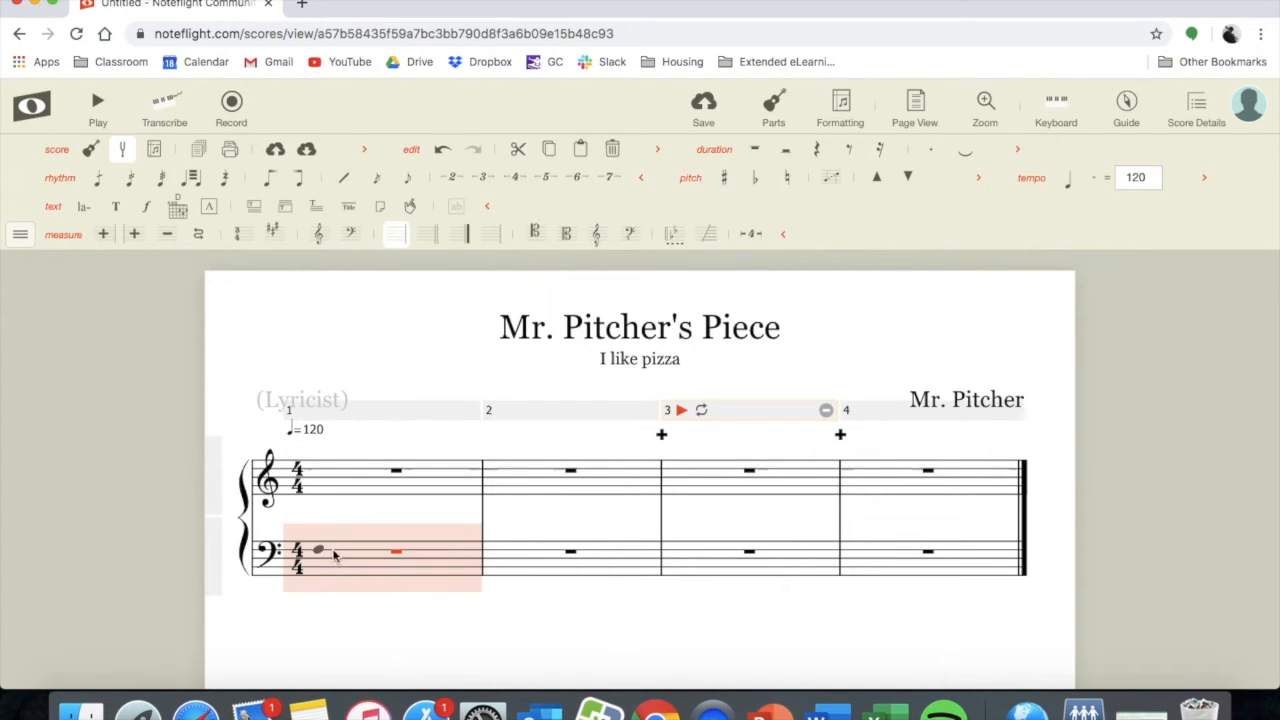
{"action": "left_click", "coordinate": [273, 367]}
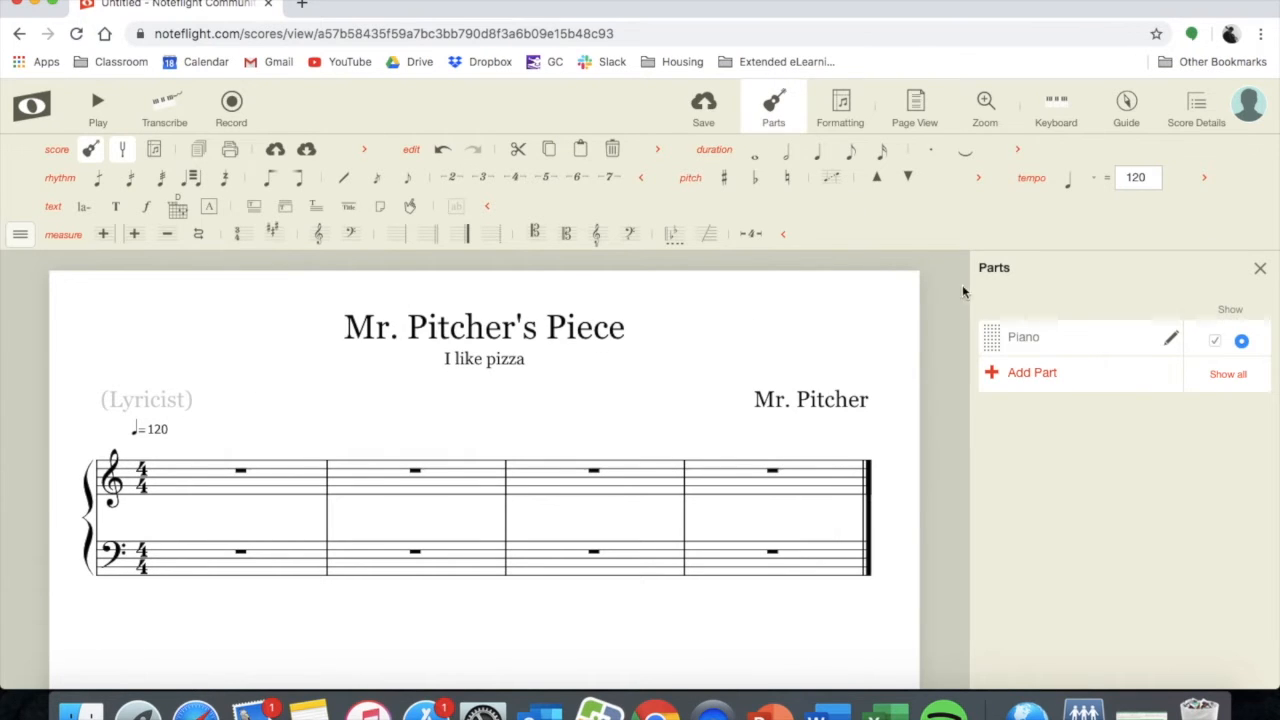
Add a Violin part from the Bowed Strings instruments to the score.
{"action": "left_click", "coordinate": [1033, 375]}
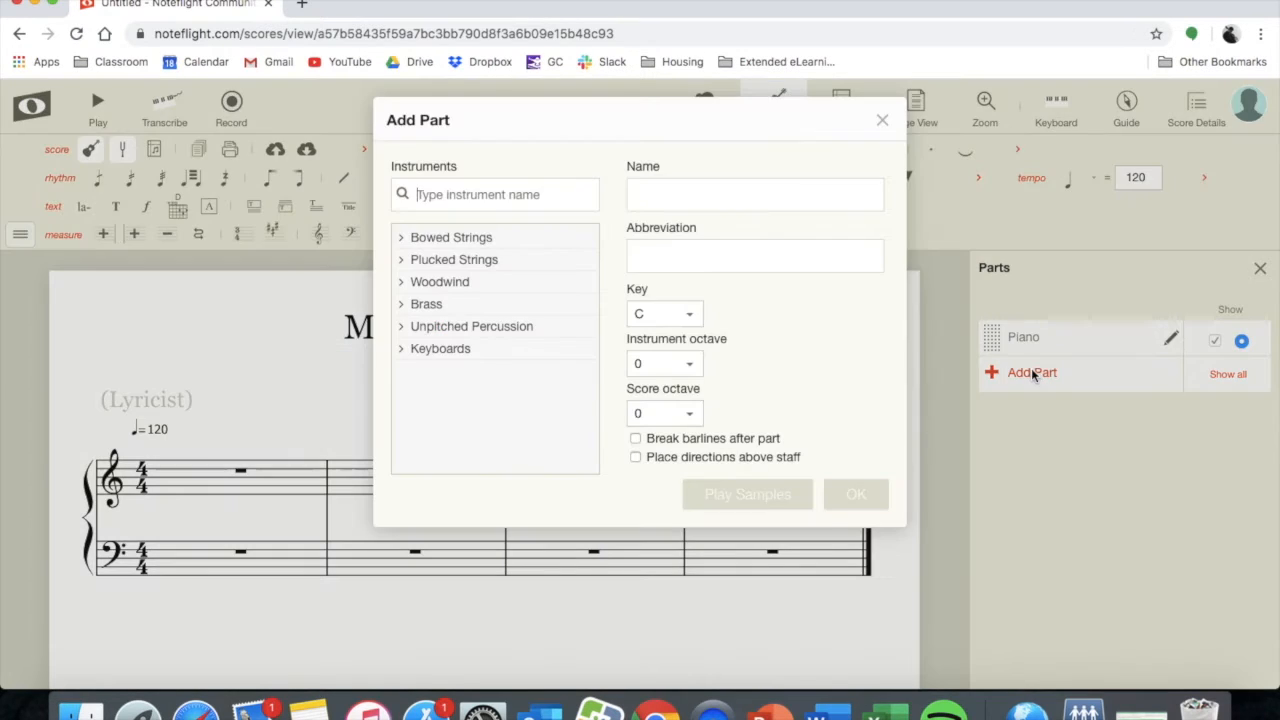
{"action": "left_click", "coordinate": [474, 246]}
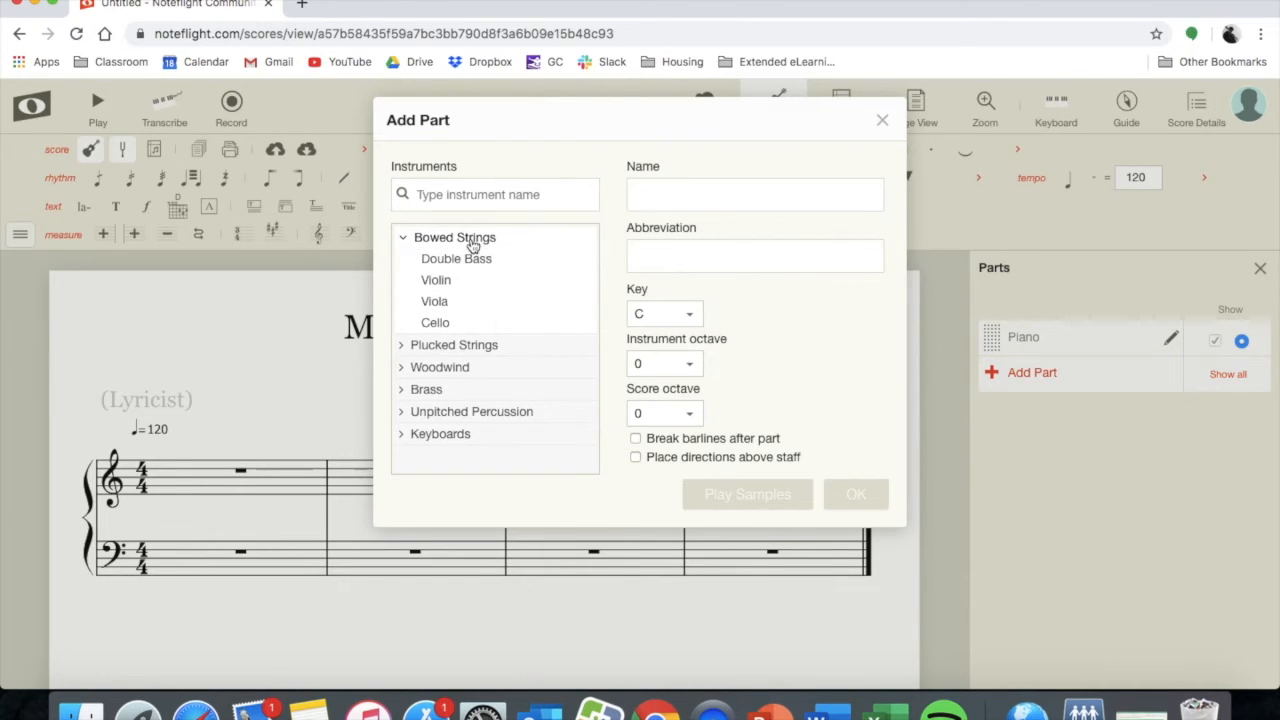
{"action": "left_click", "coordinate": [453, 289]}
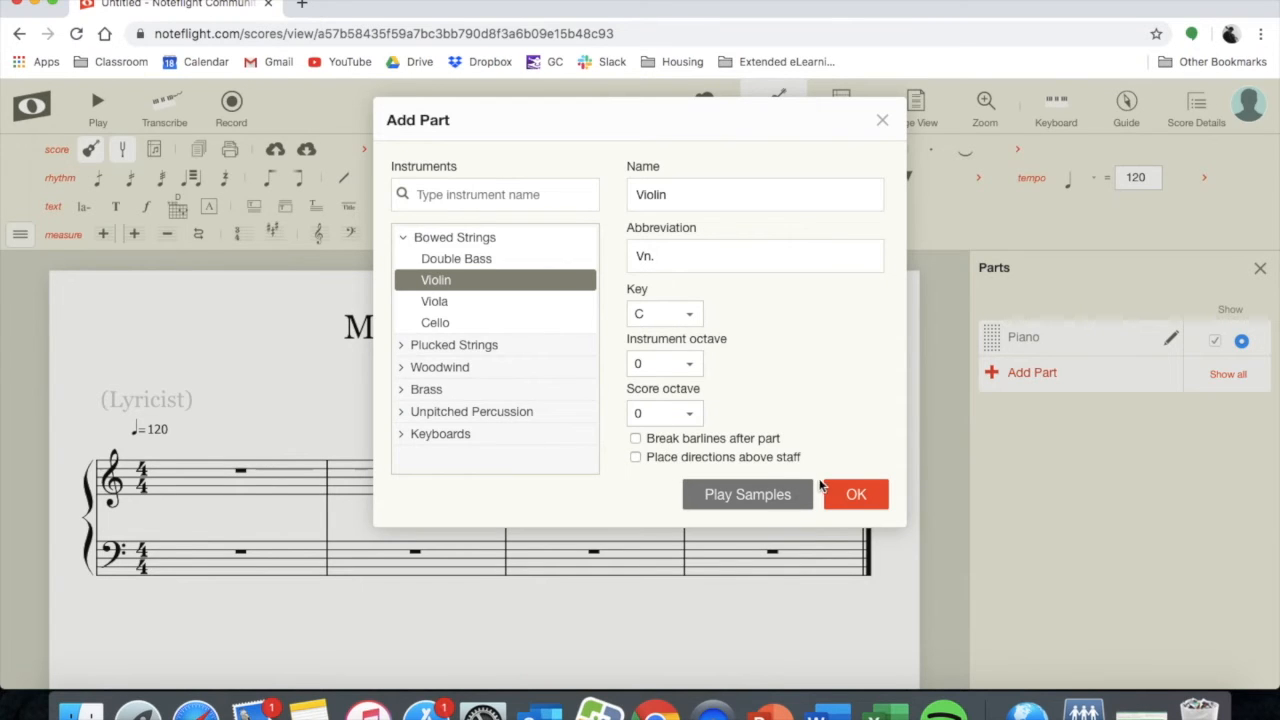
{"action": "left_click", "coordinate": [848, 494]}
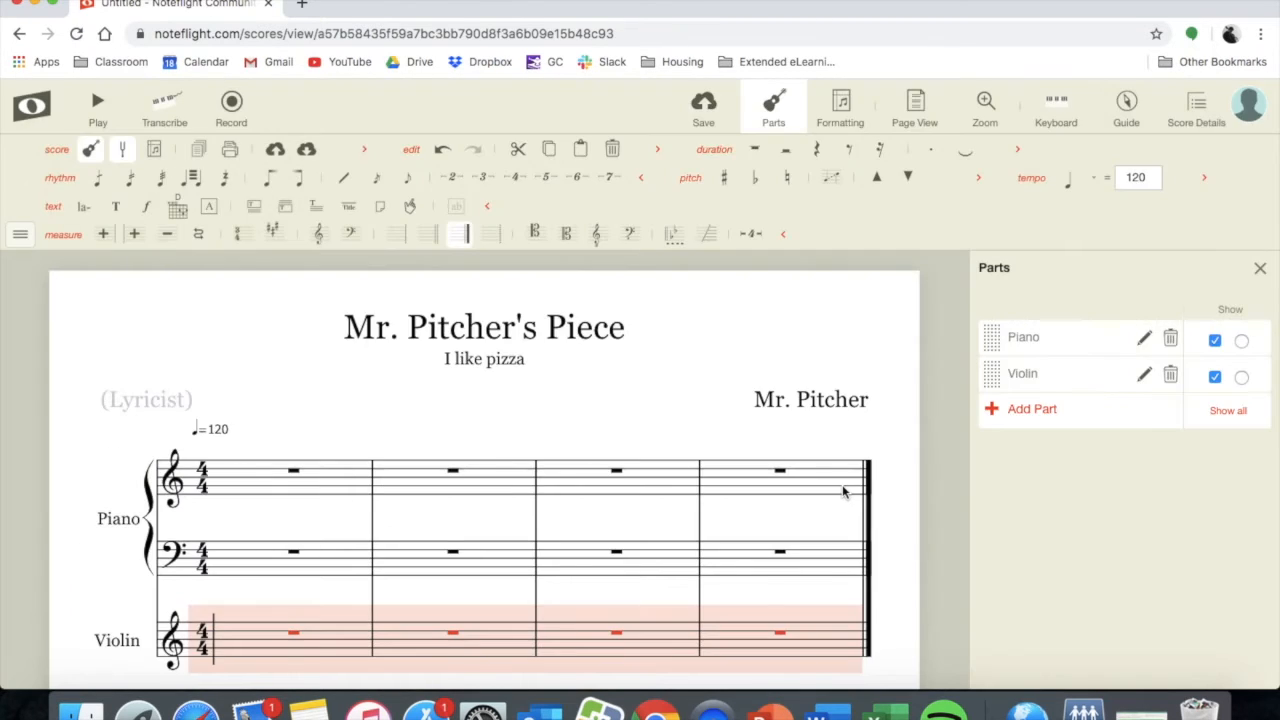
Delete the Piano part from the score and close the parts list.
{"action": "scroll", "coordinate": [407, 514], "scroll_direction": "down", "scroll_amount": 2}
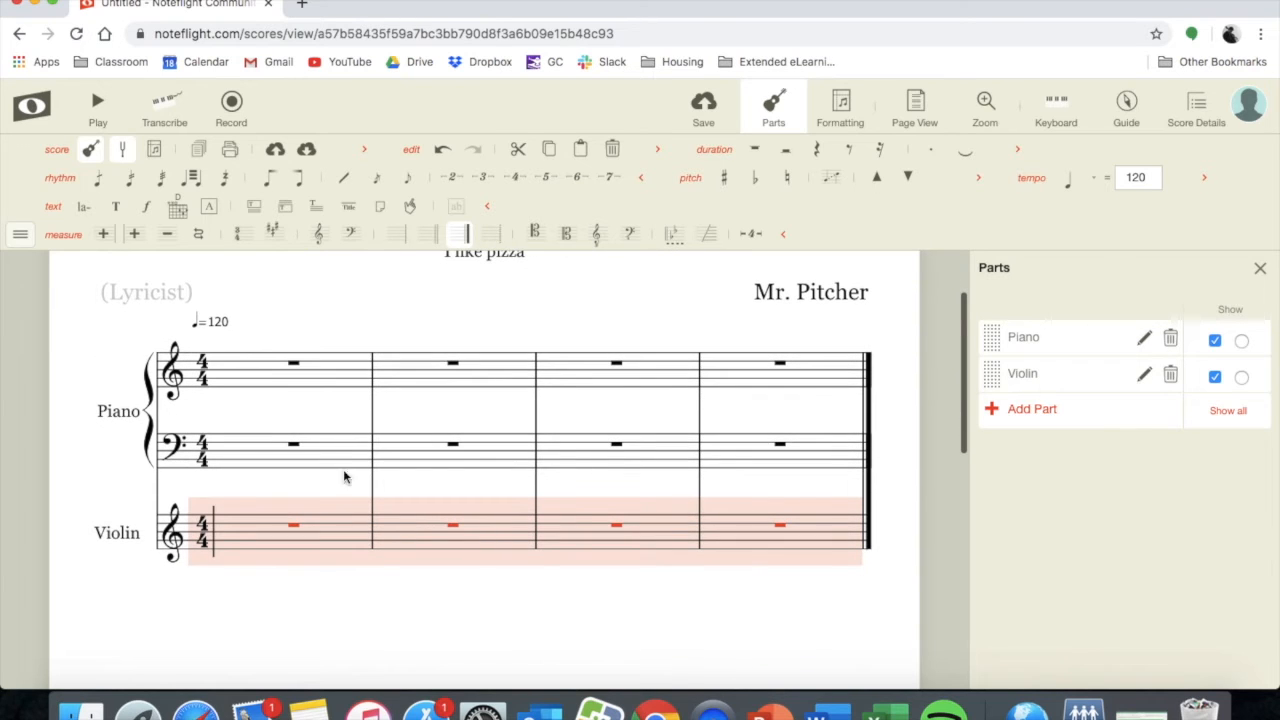
{"action": "left_click", "coordinate": [1171, 339]}
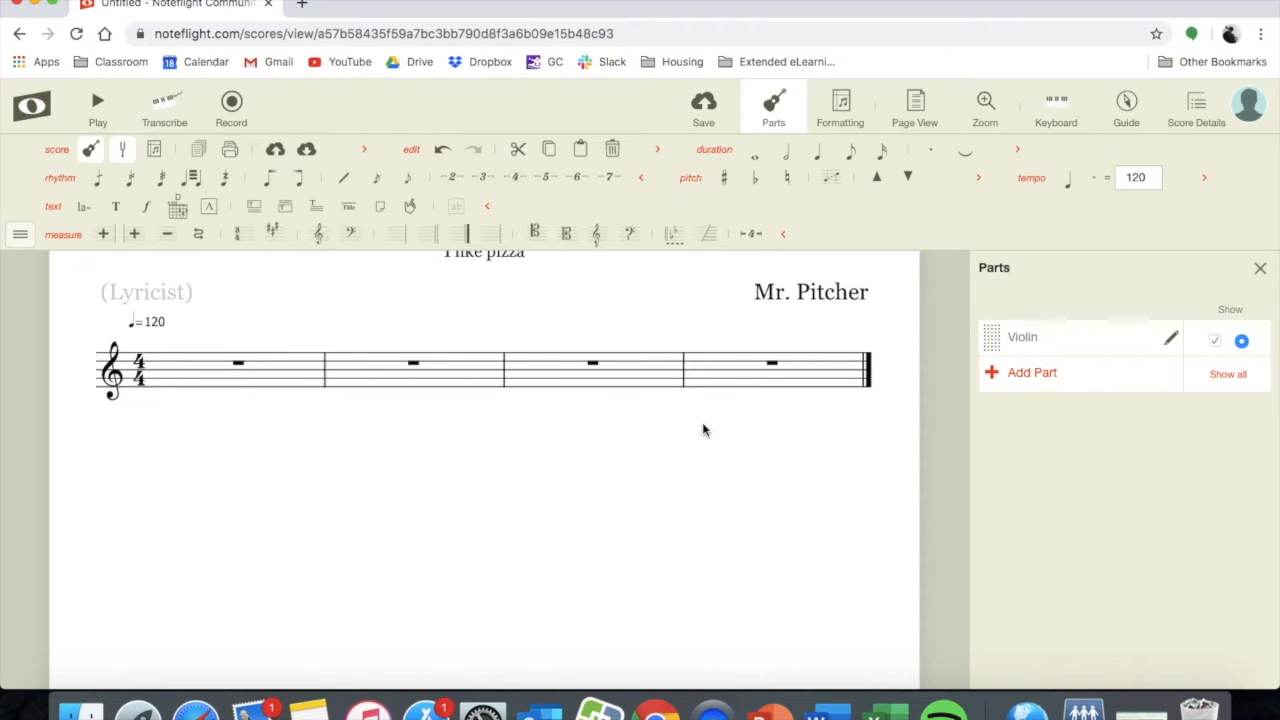
{"action": "left_click", "coordinate": [1261, 269]}
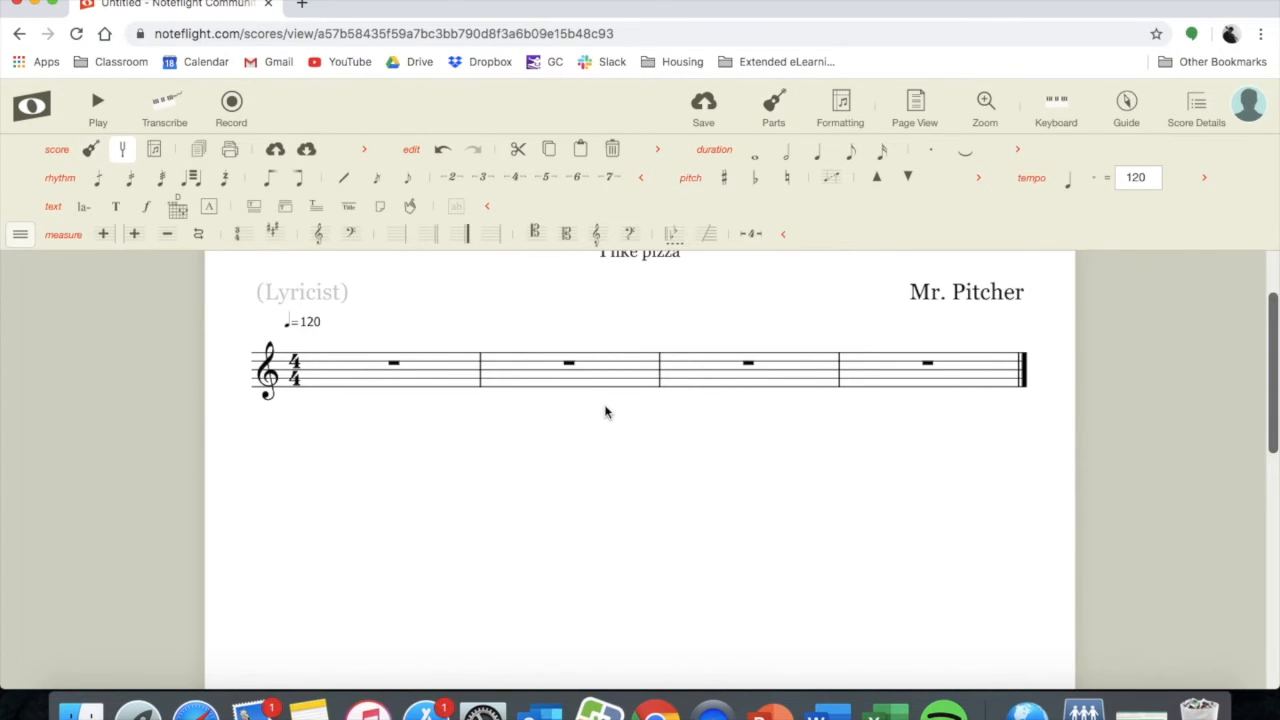
Change the score's key signature to D major.
{"action": "scroll", "coordinate": [605, 411], "scroll_direction": "up", "scroll_amount": 2}
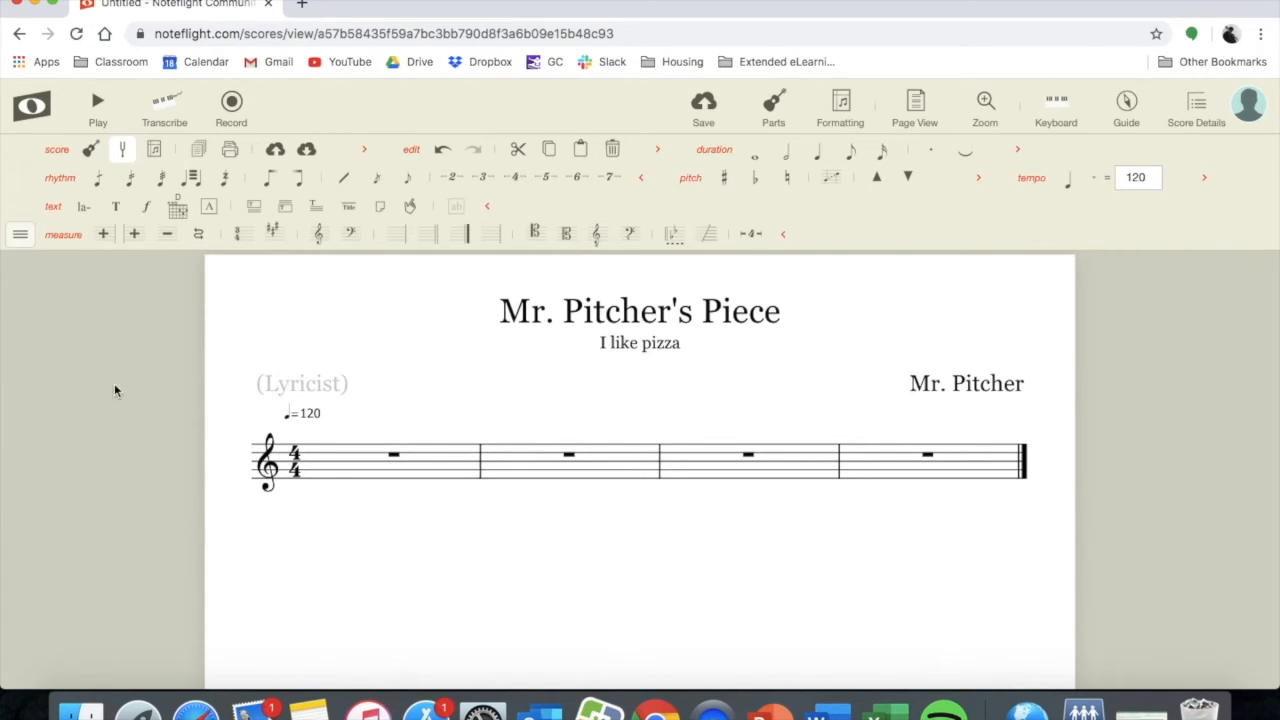
{"action": "left_click", "coordinate": [276, 237]}
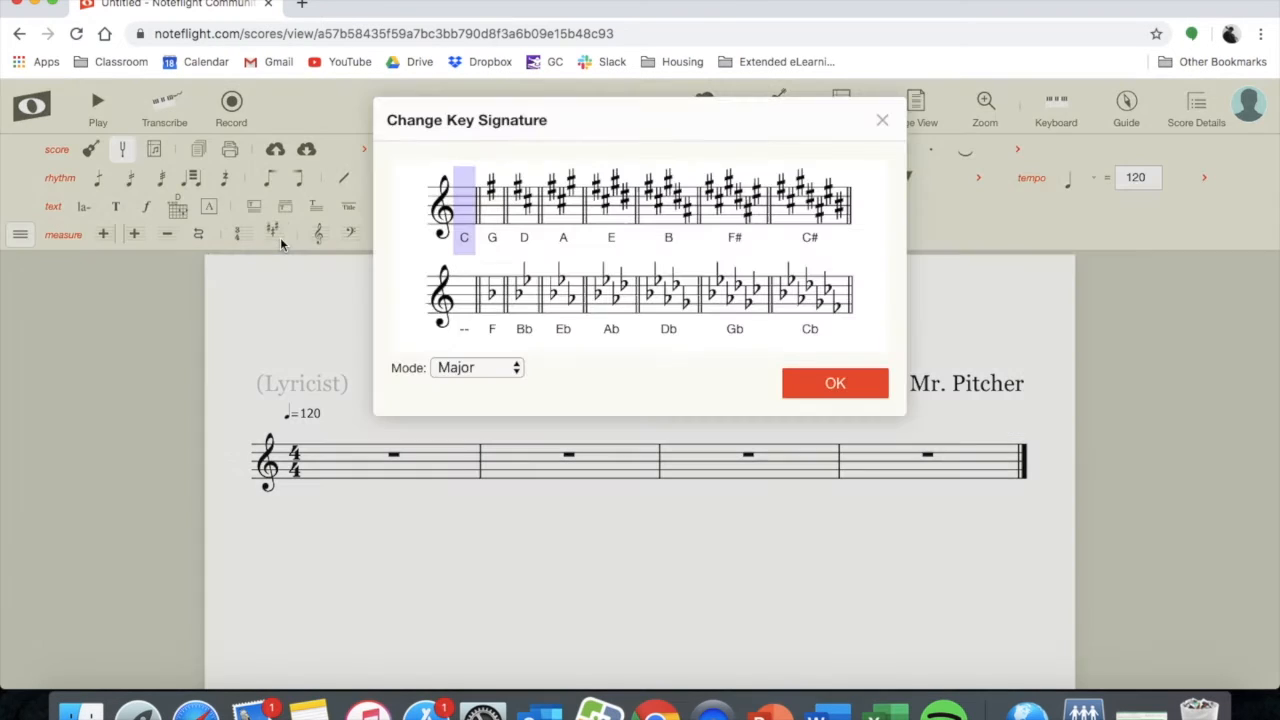
{"action": "left_click", "coordinate": [532, 215]}
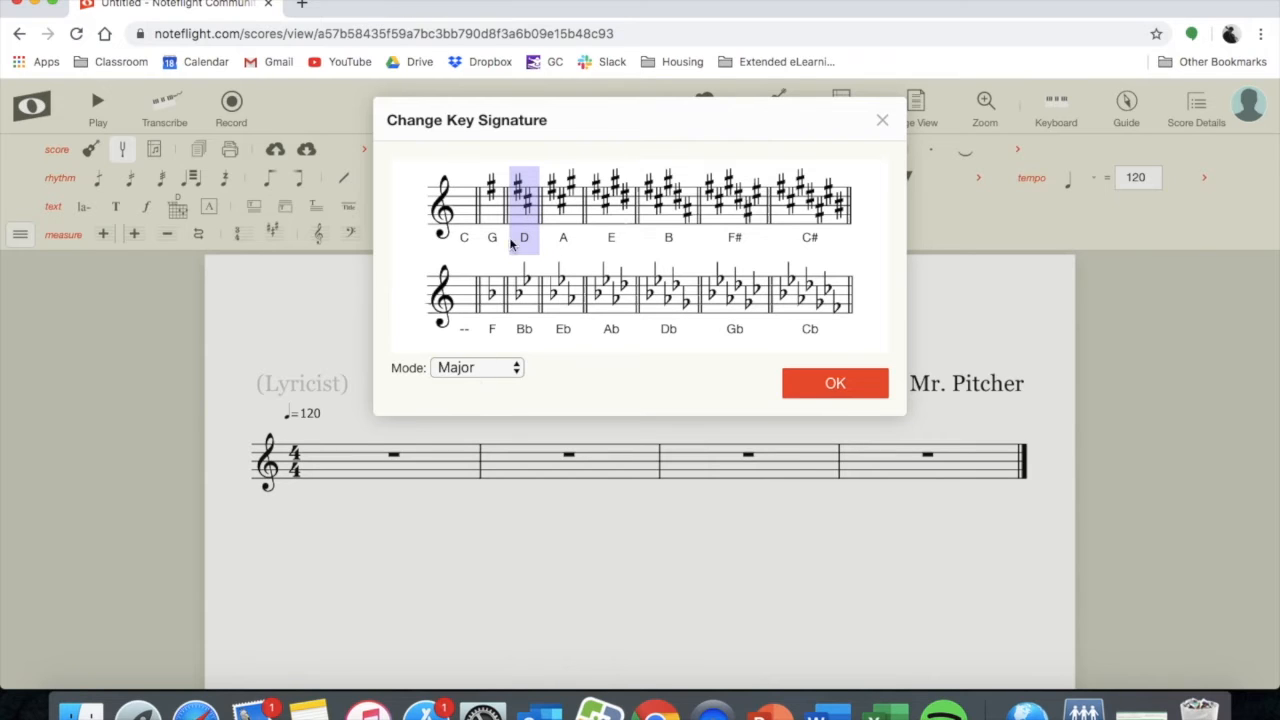
{"action": "left_click", "coordinate": [869, 393]}
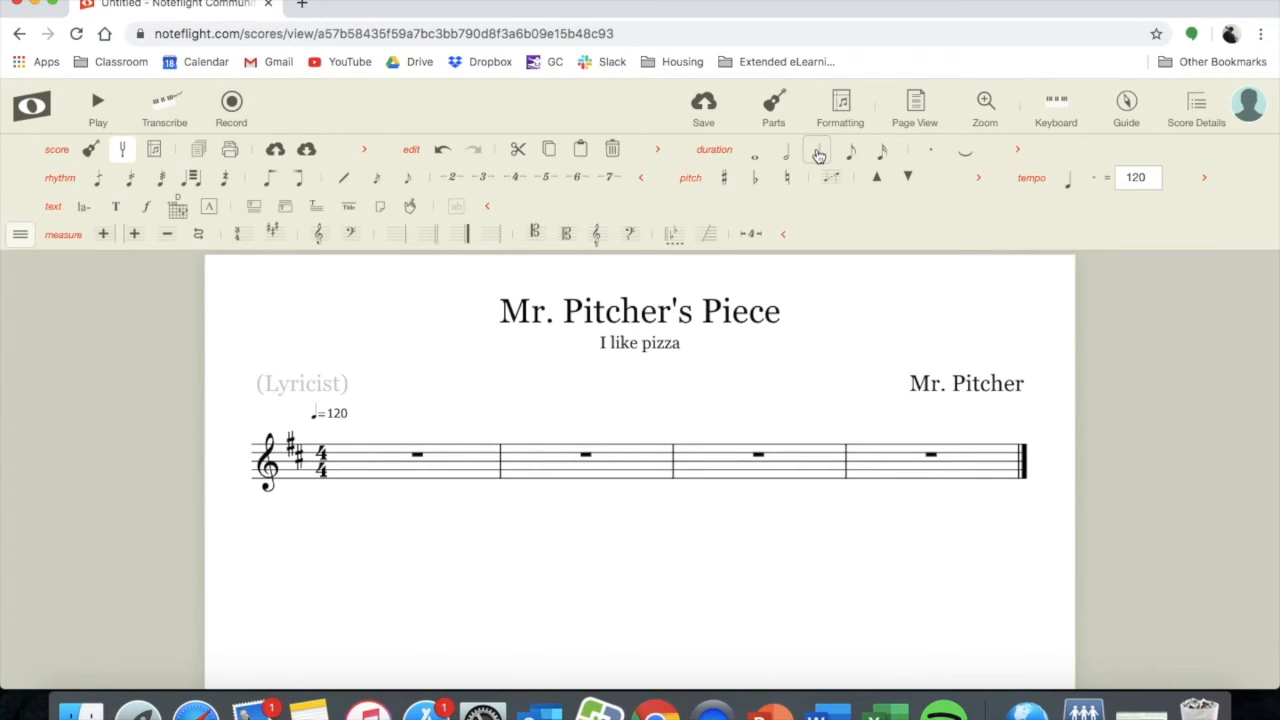
Fill measure 1 of the violin staff with the quarter notes D, D, A, A, starting on the D below the staff.
{"action": "left_click", "coordinate": [384, 460]}
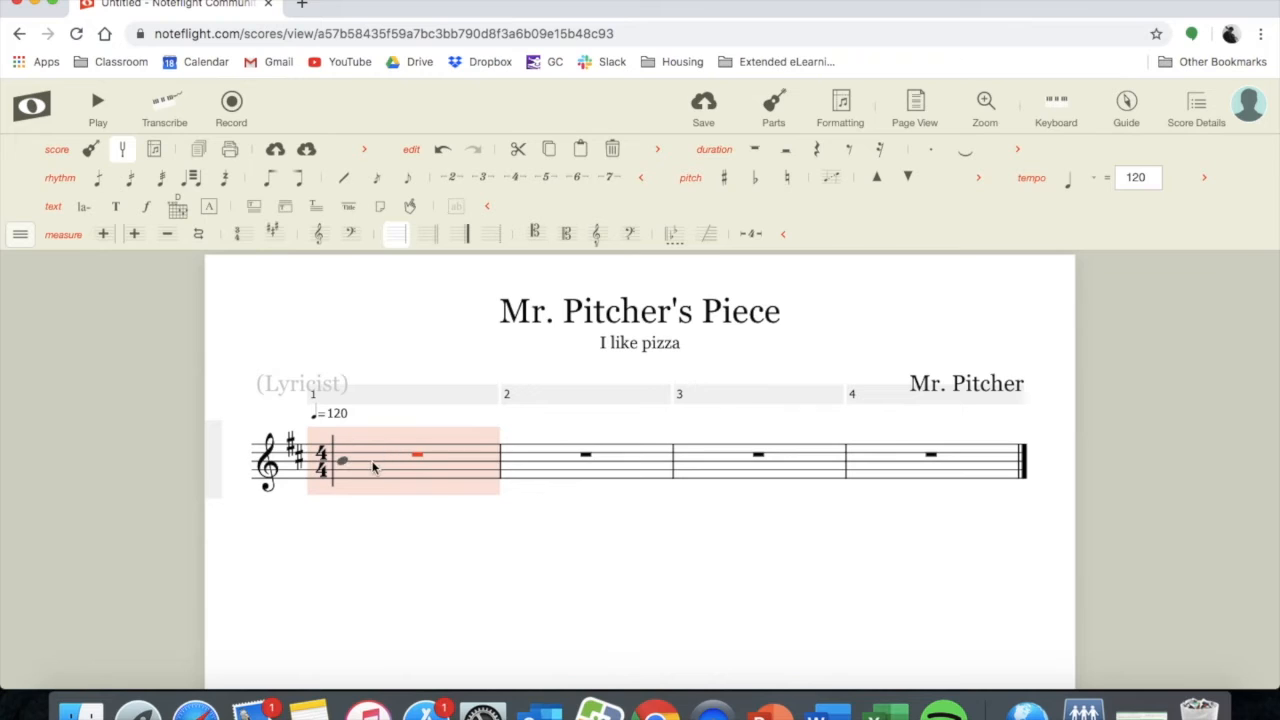
{"action": "left_click", "coordinate": [358, 488]}
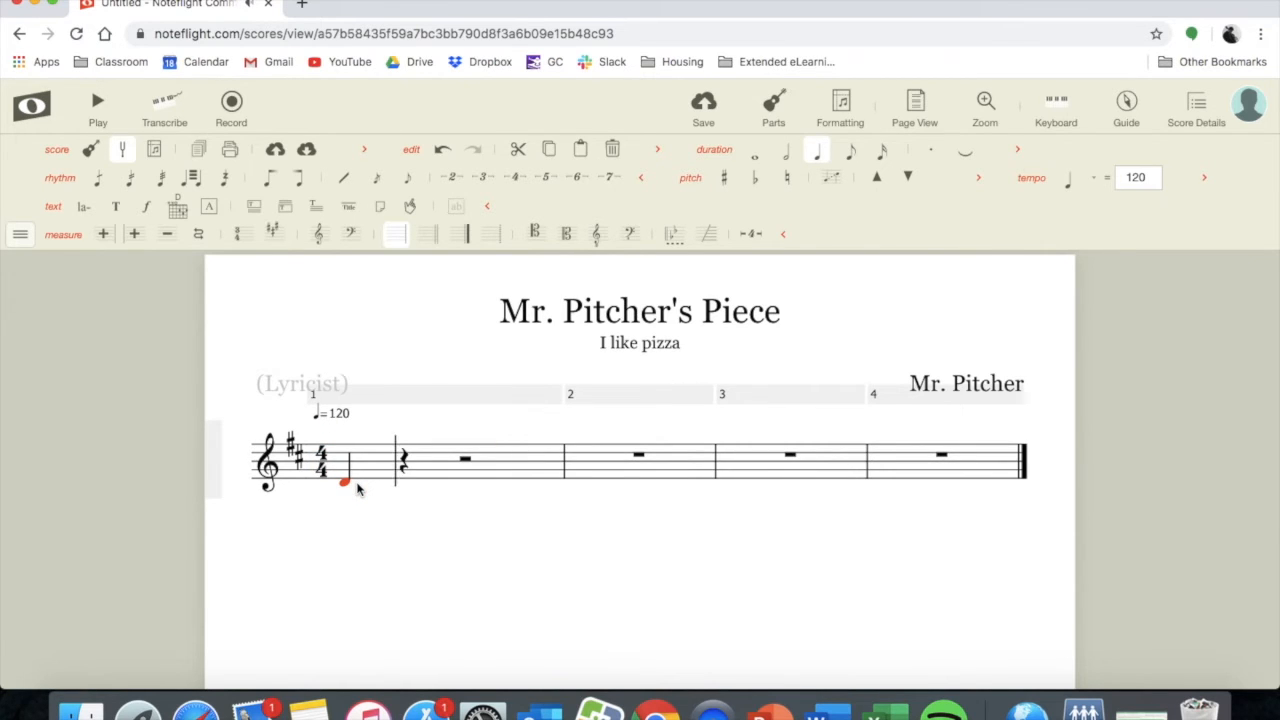
{"action": "left_click", "coordinate": [405, 487]}
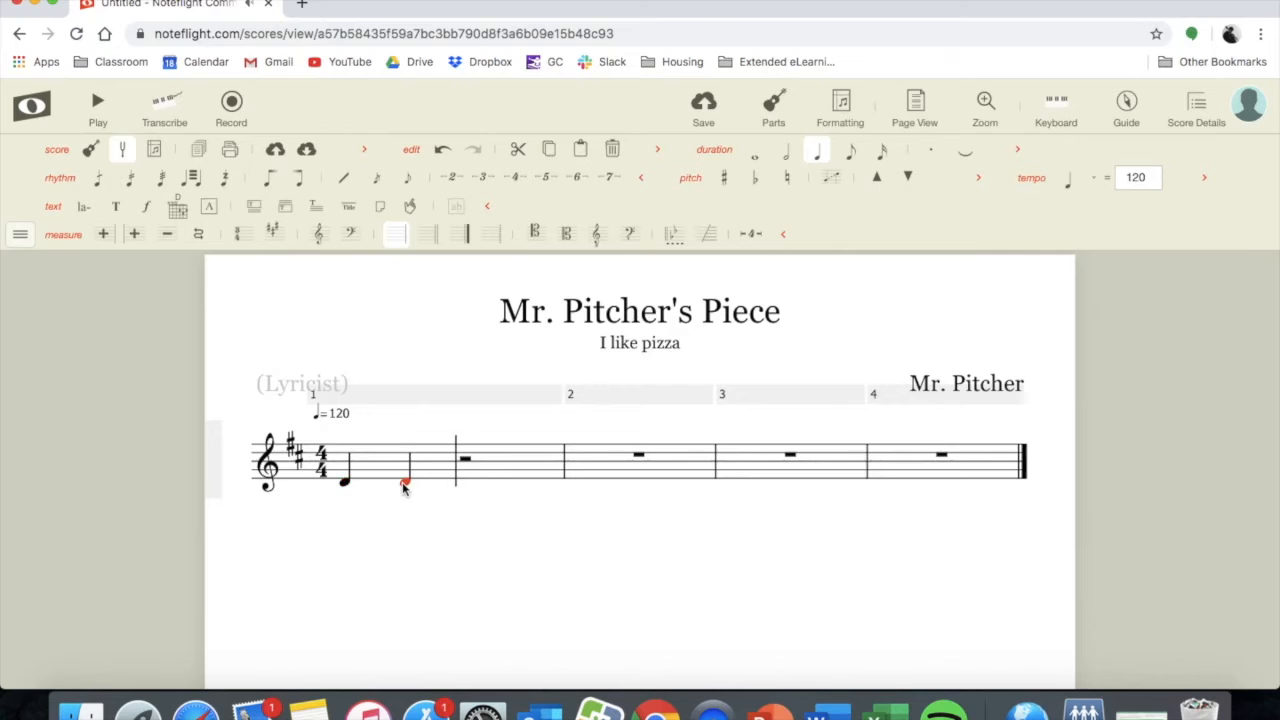
{"action": "left_click", "coordinate": [463, 465]}
{"action": "left_click", "coordinate": [520, 468]}
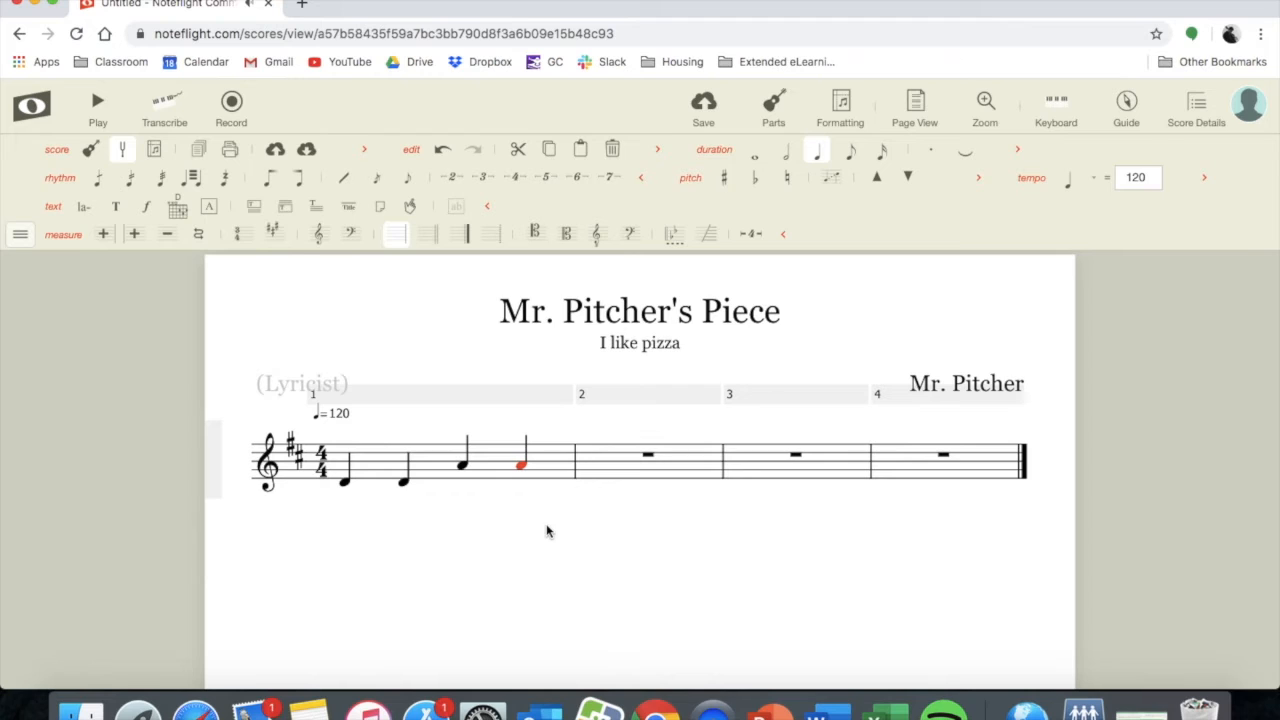
Fill measure 2 with two quarter notes on the middle-line B followed by a half note on the A below.
{"action": "left_click", "coordinate": [588, 462]}
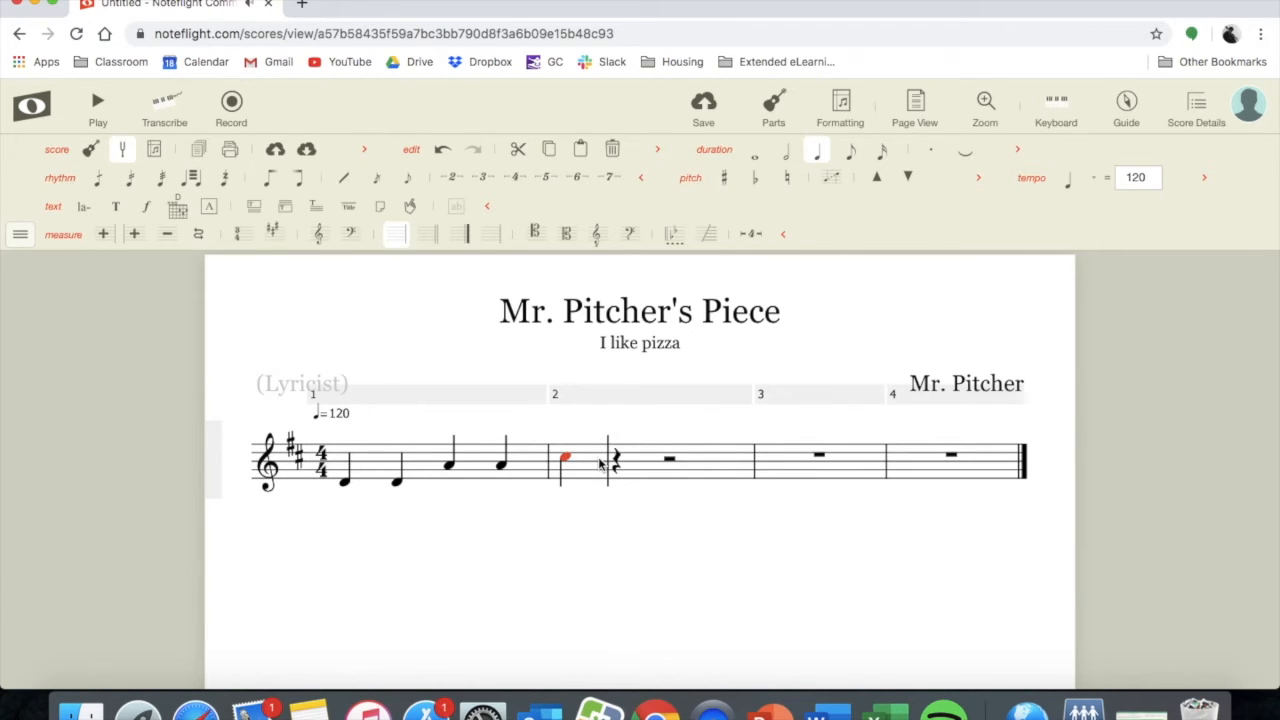
{"action": "left_click", "coordinate": [620, 463]}
{"action": "key", "text": "Right"}
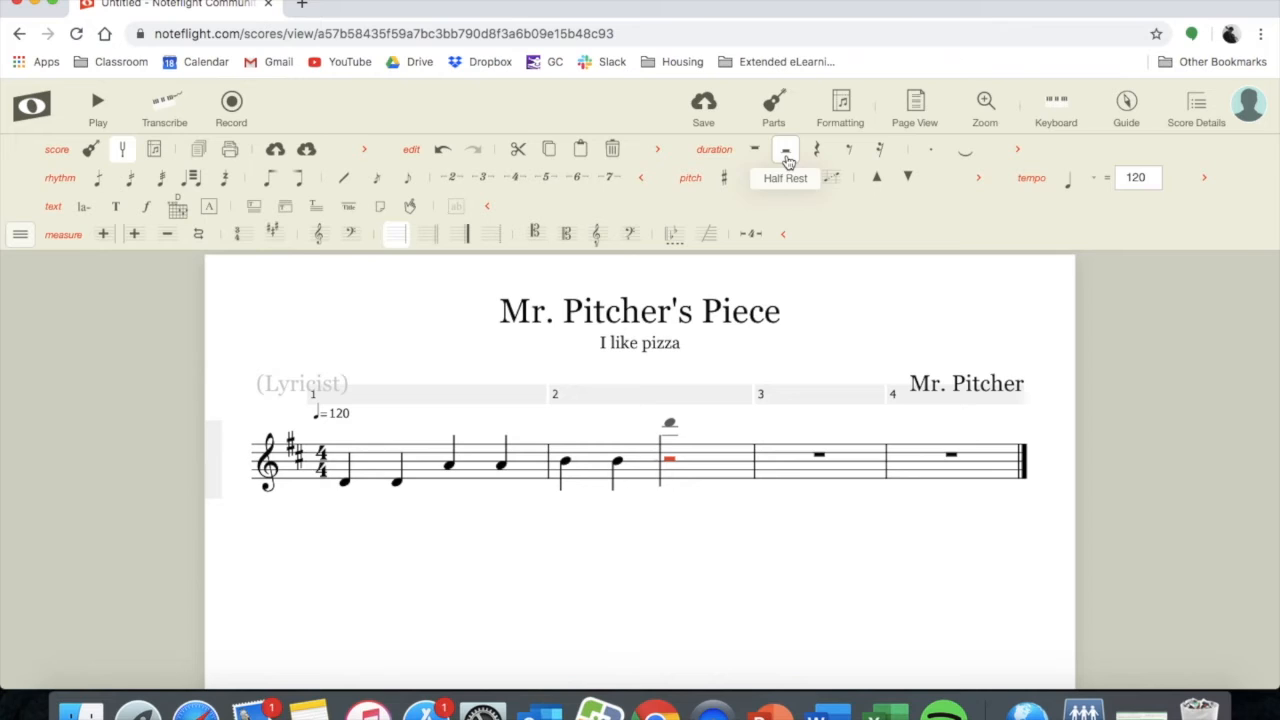
{"action": "left_click", "coordinate": [669, 466]}
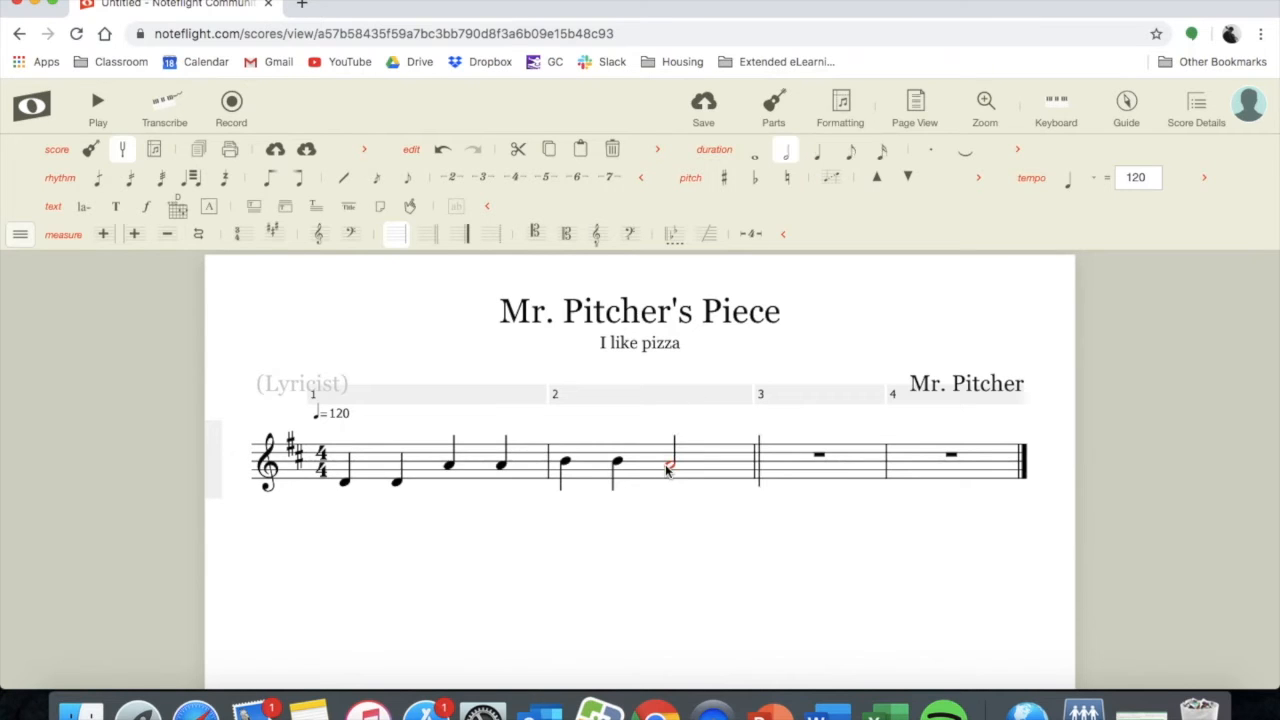
Fill measure 3 of the violin staff with the quarter notes G, G, F-sharp, F-sharp.
{"action": "left_click", "coordinate": [797, 483]}
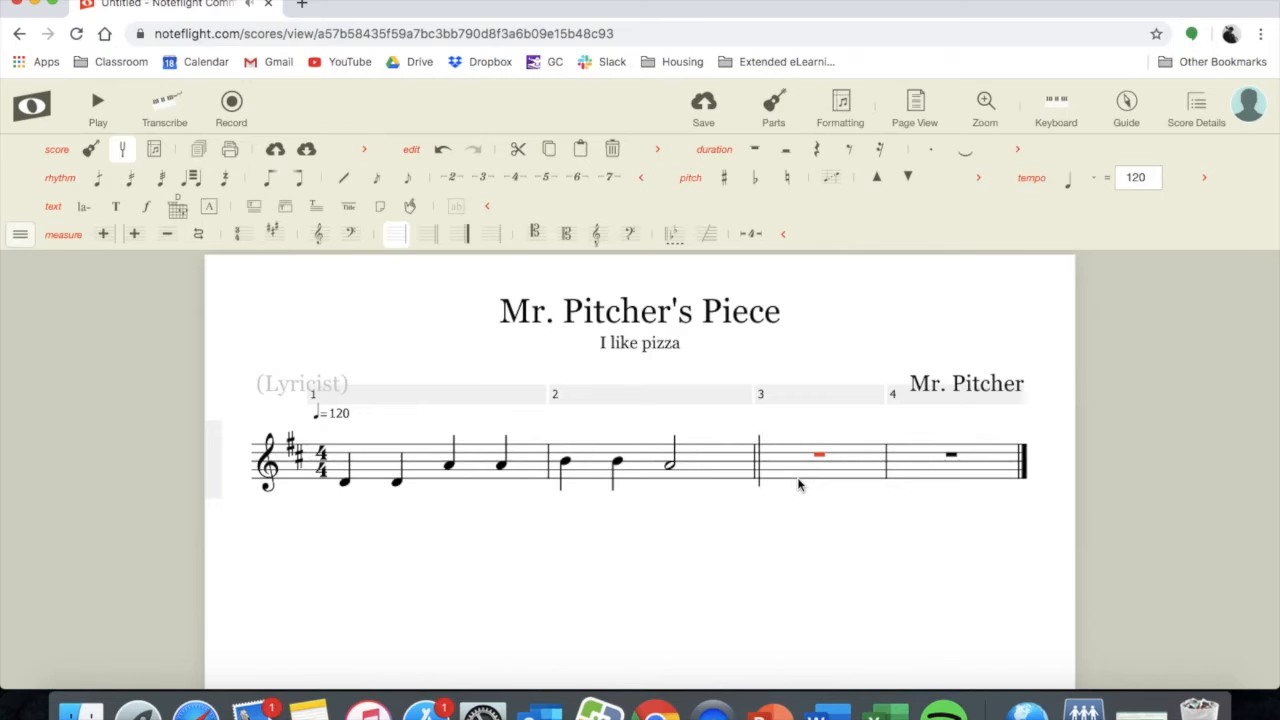
{"action": "left_click", "coordinate": [816, 150]}
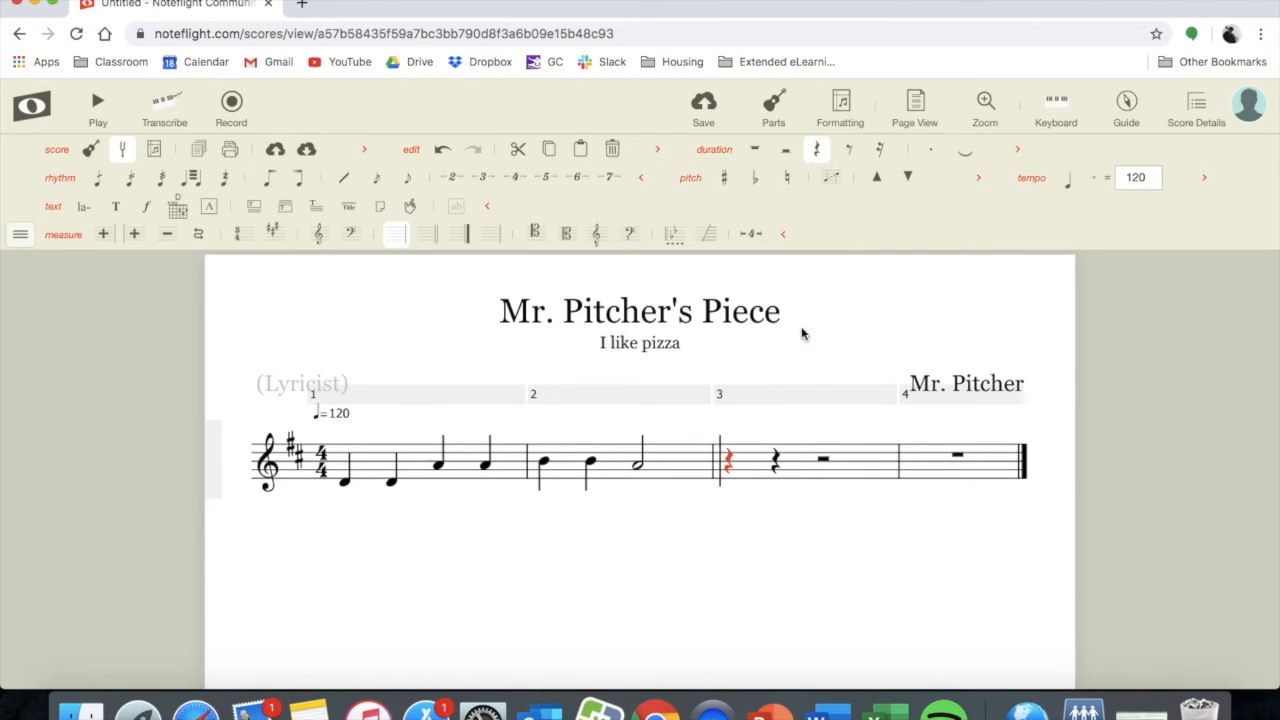
{"action": "left_click", "coordinate": [724, 472]}
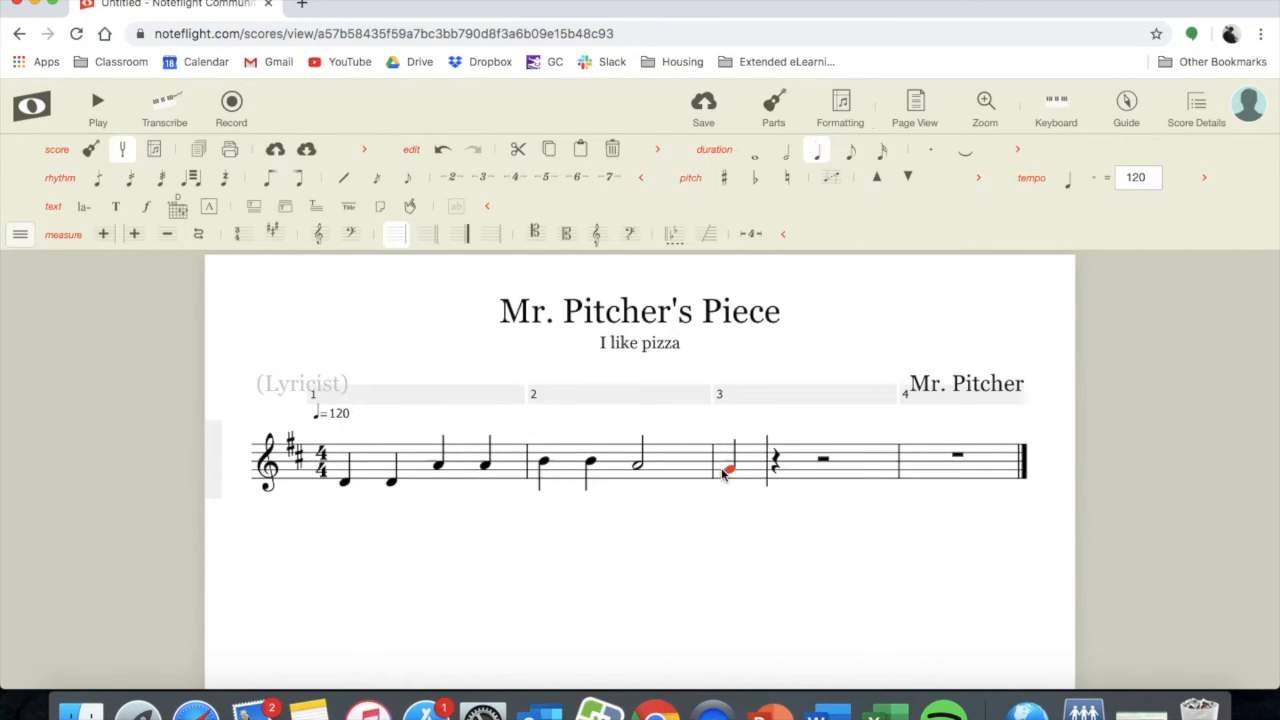
{"action": "left_click", "coordinate": [777, 473]}
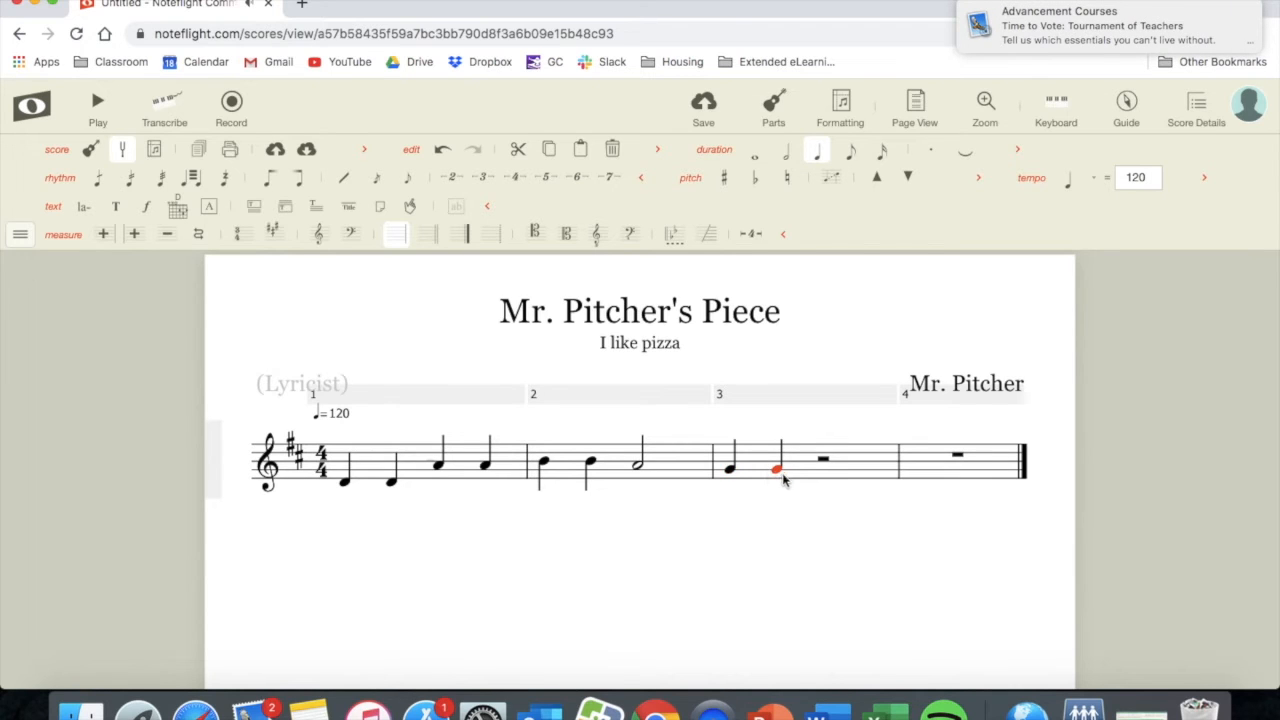
{"action": "left_click", "coordinate": [813, 473]}
{"action": "left_click", "coordinate": [860, 473]}
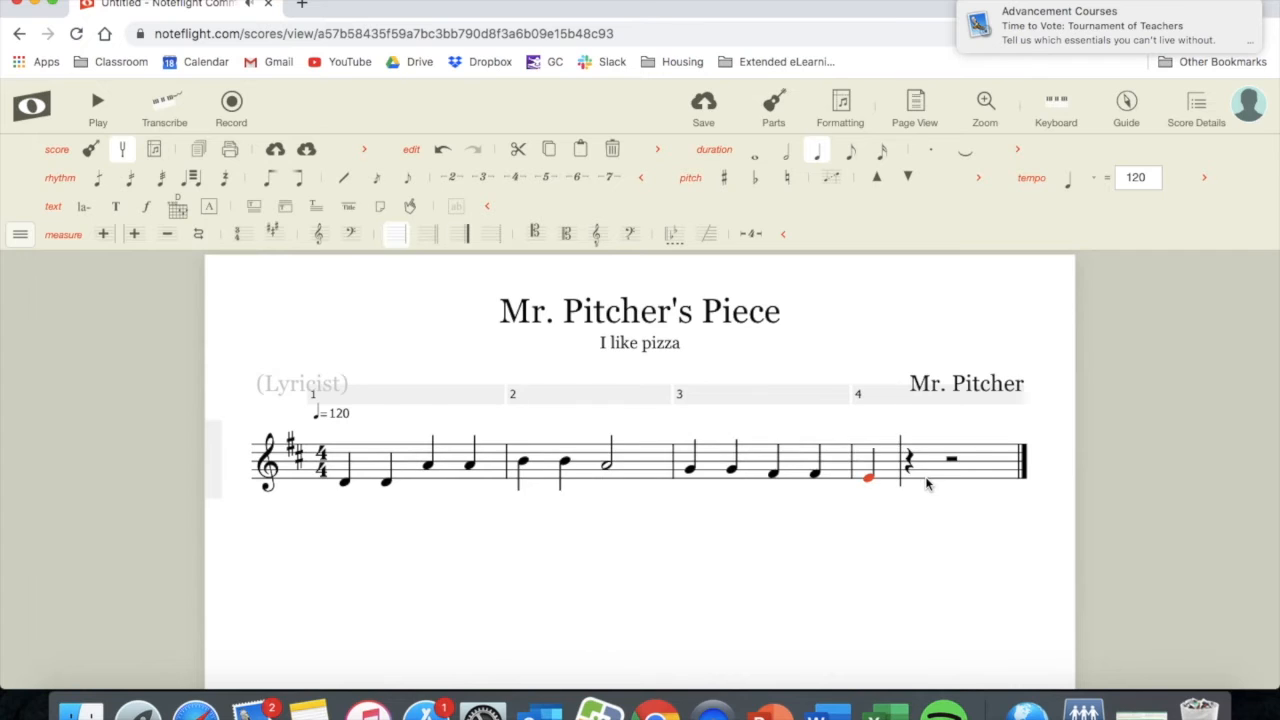
Complete measure 4 with quarter notes E, E and a half note D, and delete the extra empty measure after it.
{"action": "left_click", "coordinate": [911, 479]}
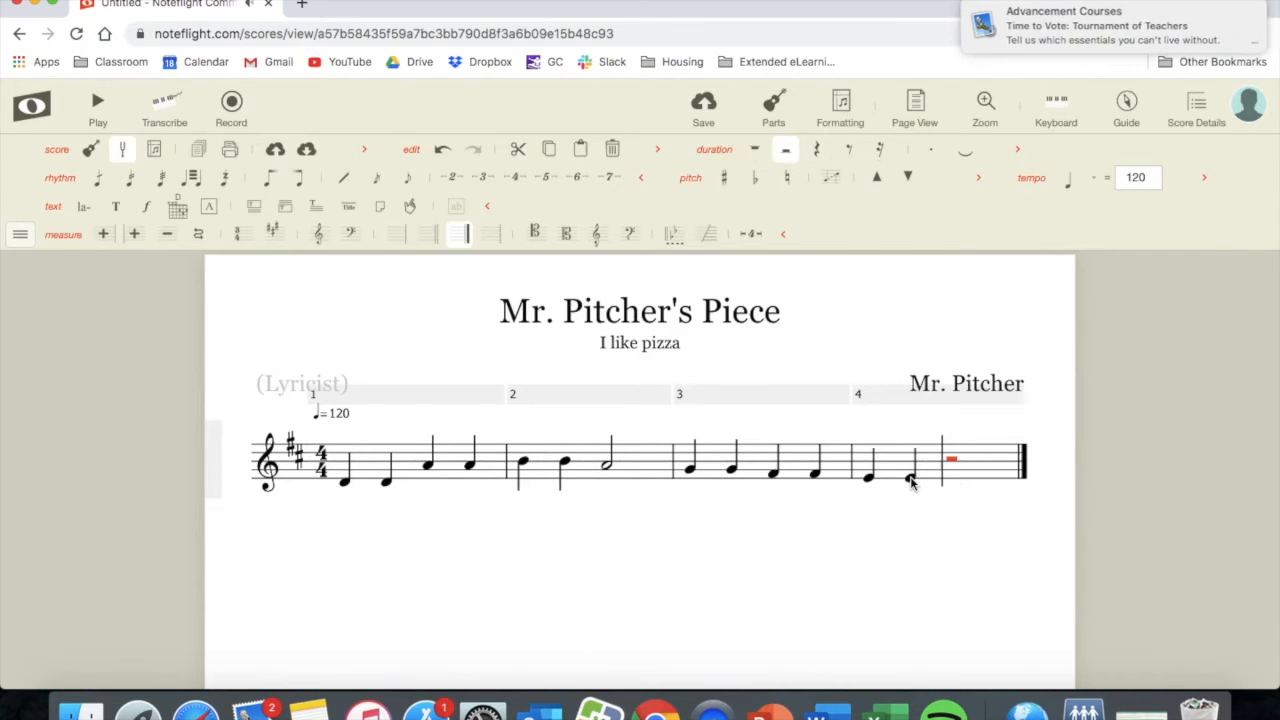
{"action": "left_click", "coordinate": [954, 487]}
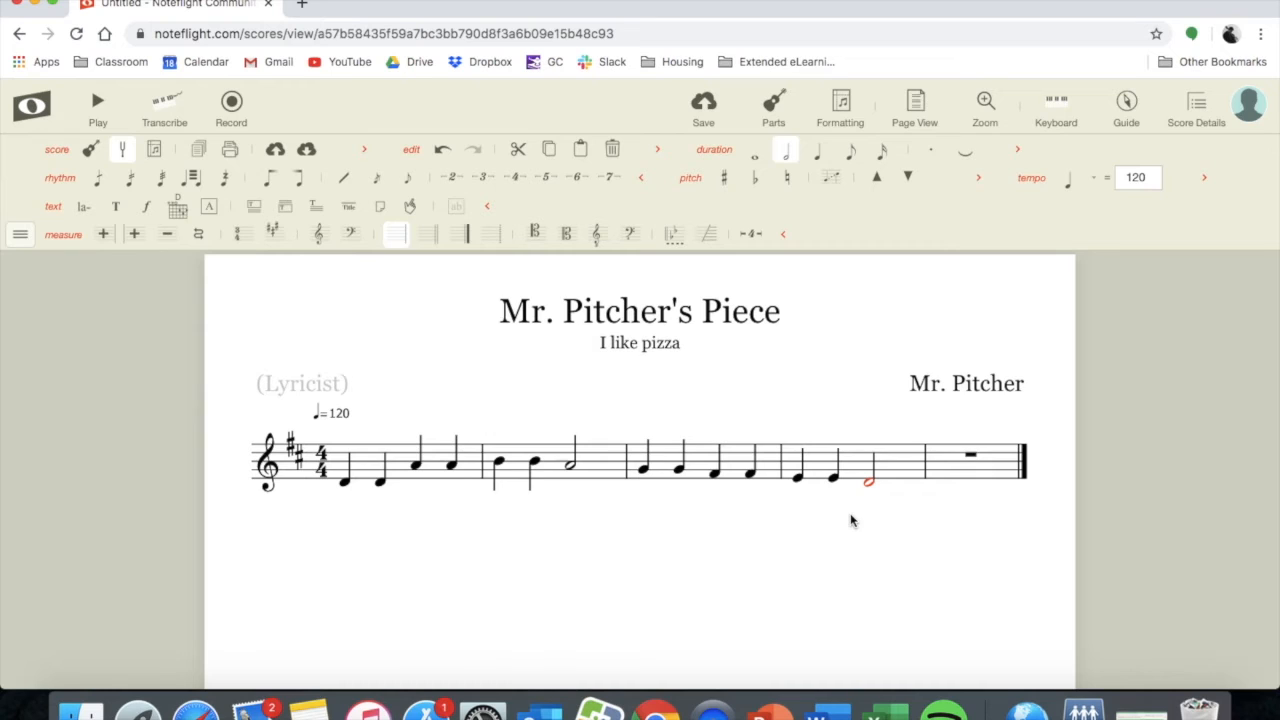
{"action": "key", "text": "Right"}
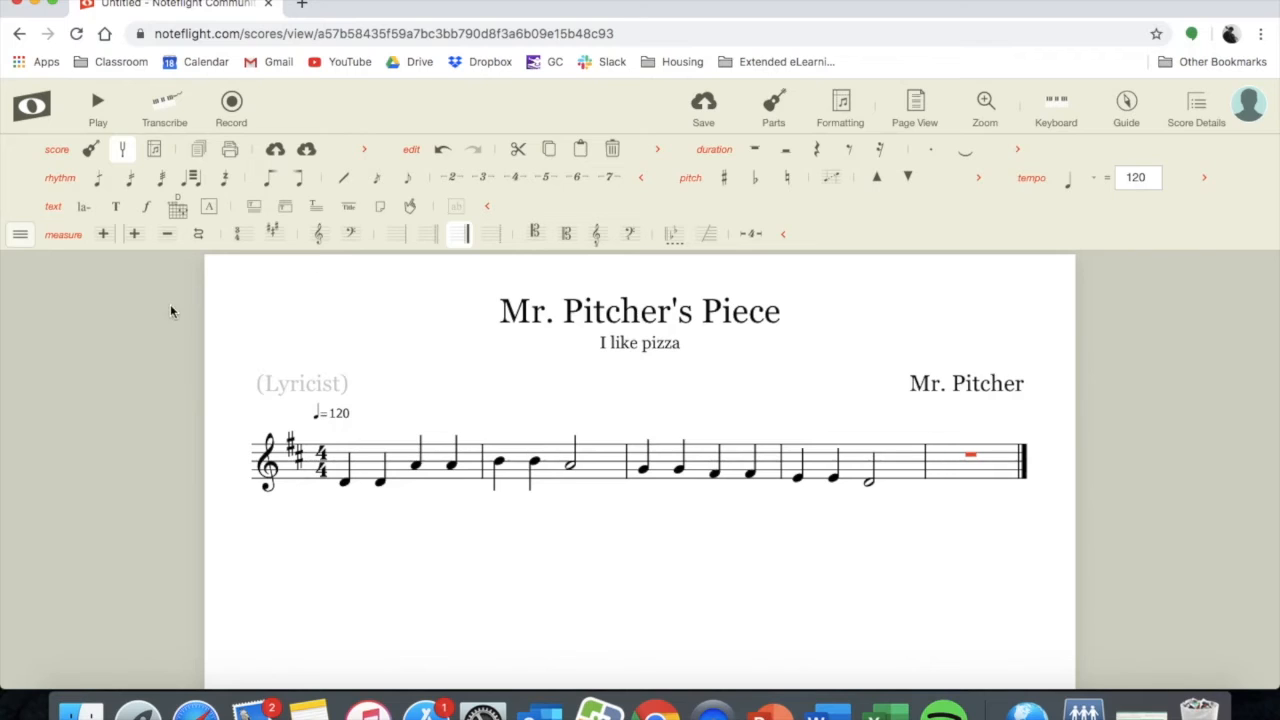
{"action": "left_click", "coordinate": [167, 238]}
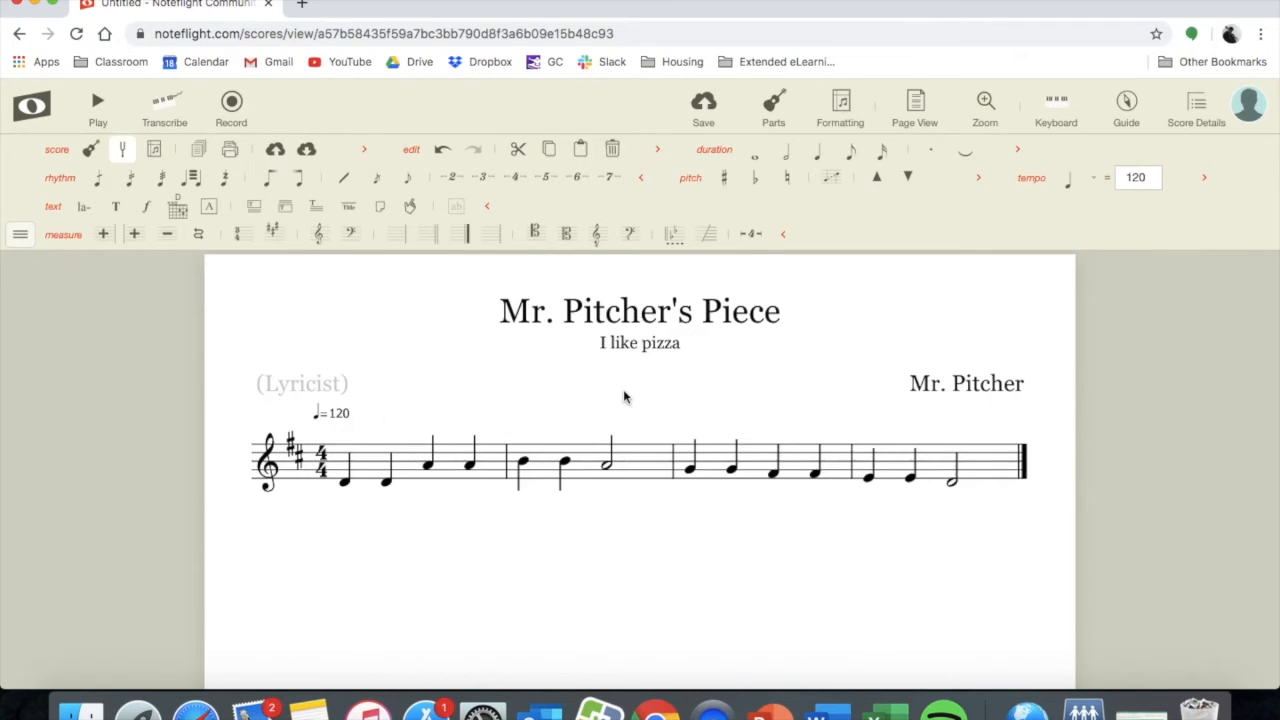
Save the score and play the melody back.
{"action": "left_click", "coordinate": [705, 106]}
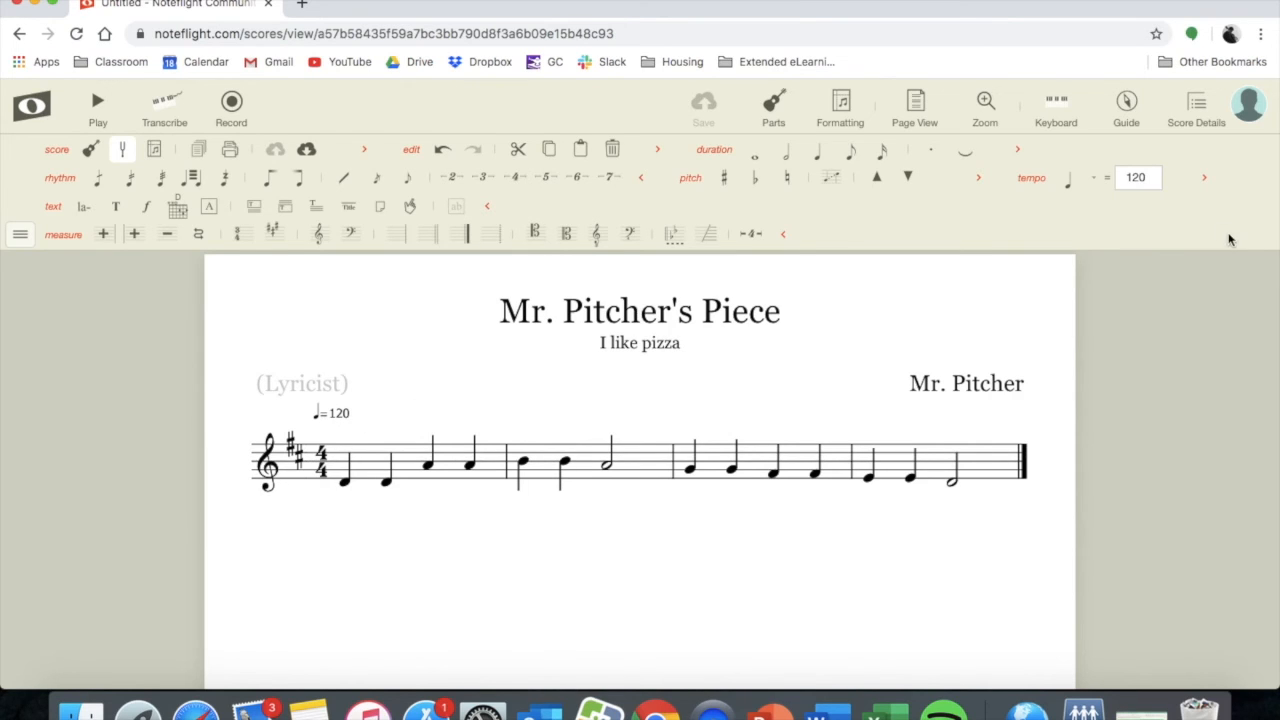
{"action": "left_click", "coordinate": [98, 110]}
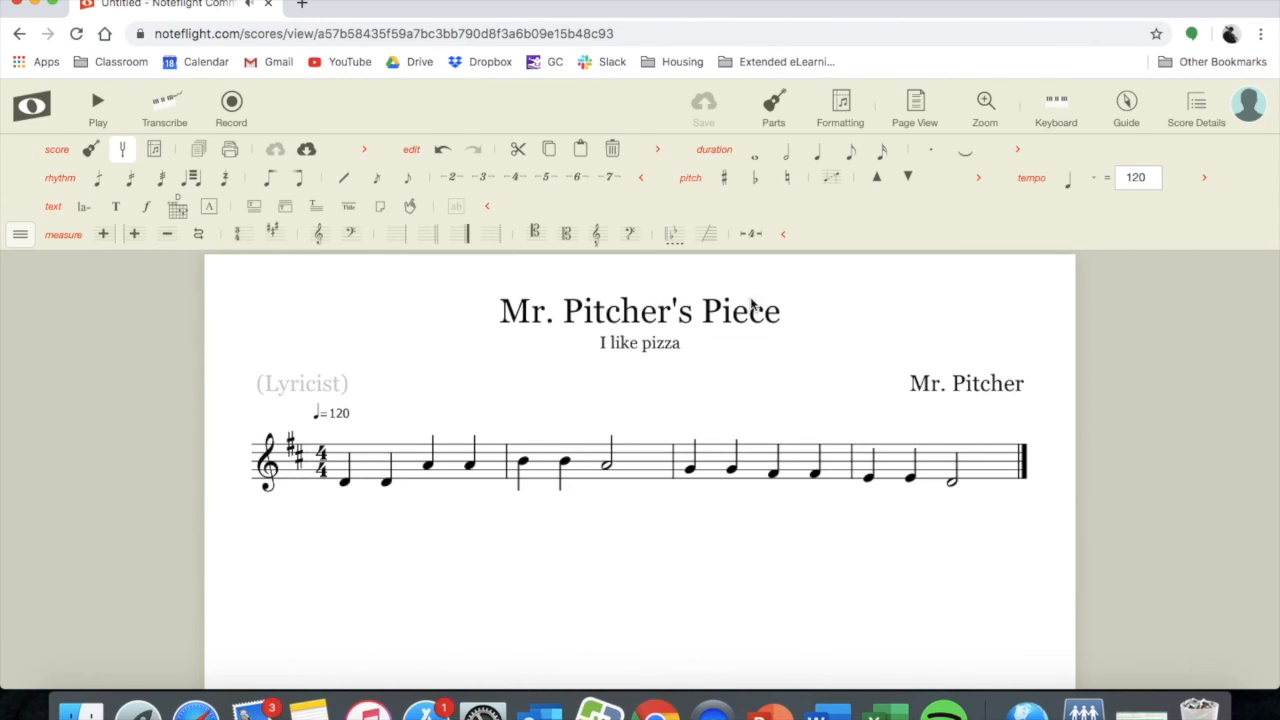
Set the score's tempo to 160 quarter-note beats per minute and play the melody, stopping playback at the end.
{"action": "left_click", "coordinate": [1145, 187]}
{"action": "key", "text": "BackSpace"}
{"action": "key", "text": "BackSpace"}
{"action": "key", "text": "BackSpace"}
{"action": "type", "text": "160"}
{"action": "key", "text": "Return"}
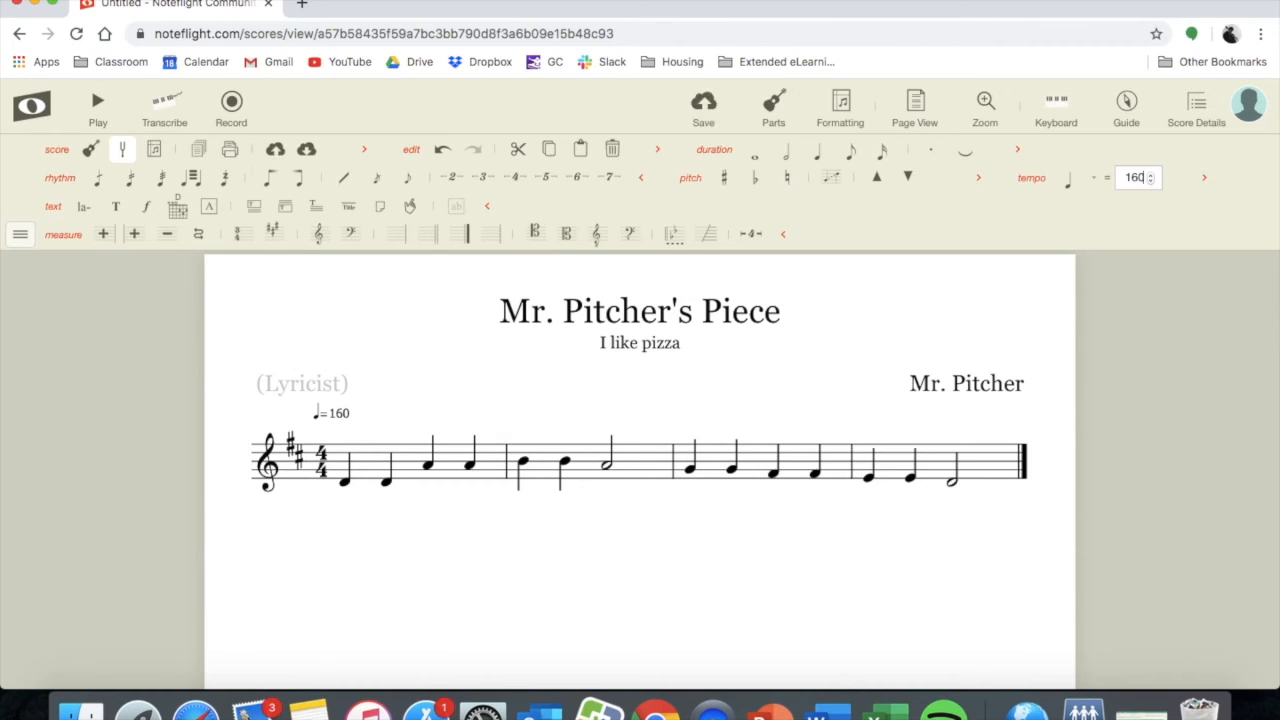
{"action": "left_click", "coordinate": [104, 120]}
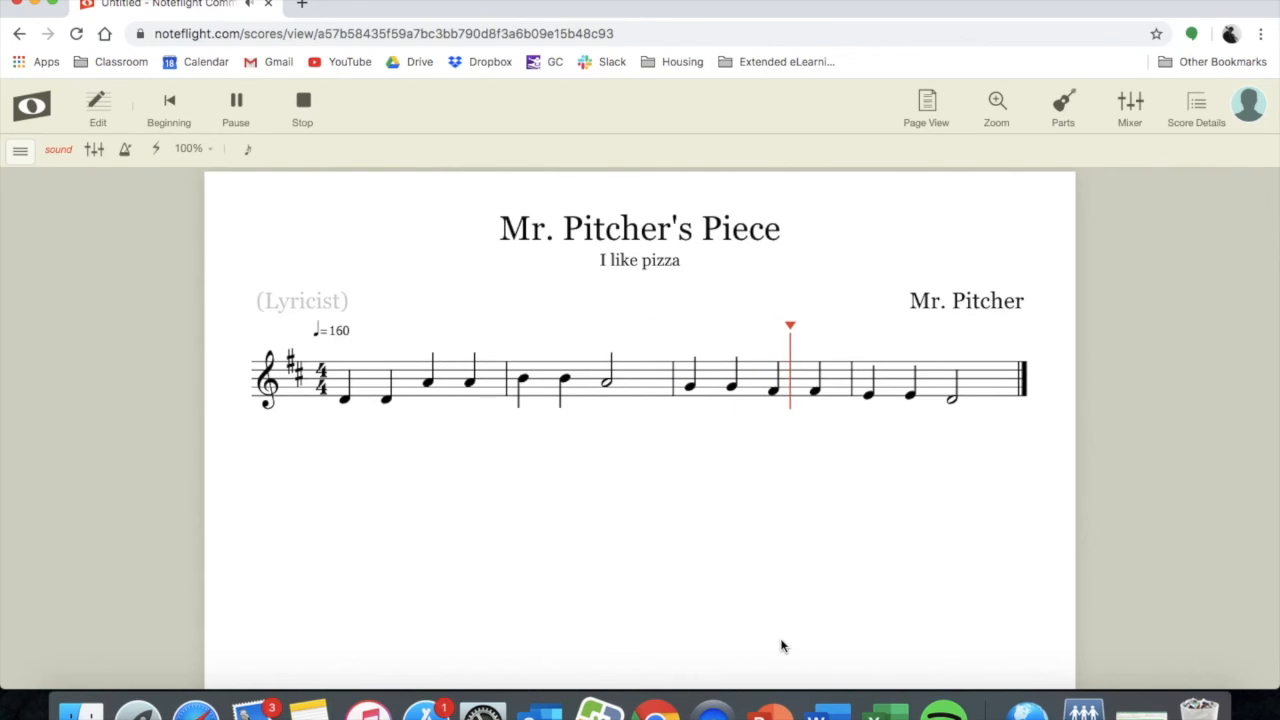
{"action": "left_click", "coordinate": [309, 112]}
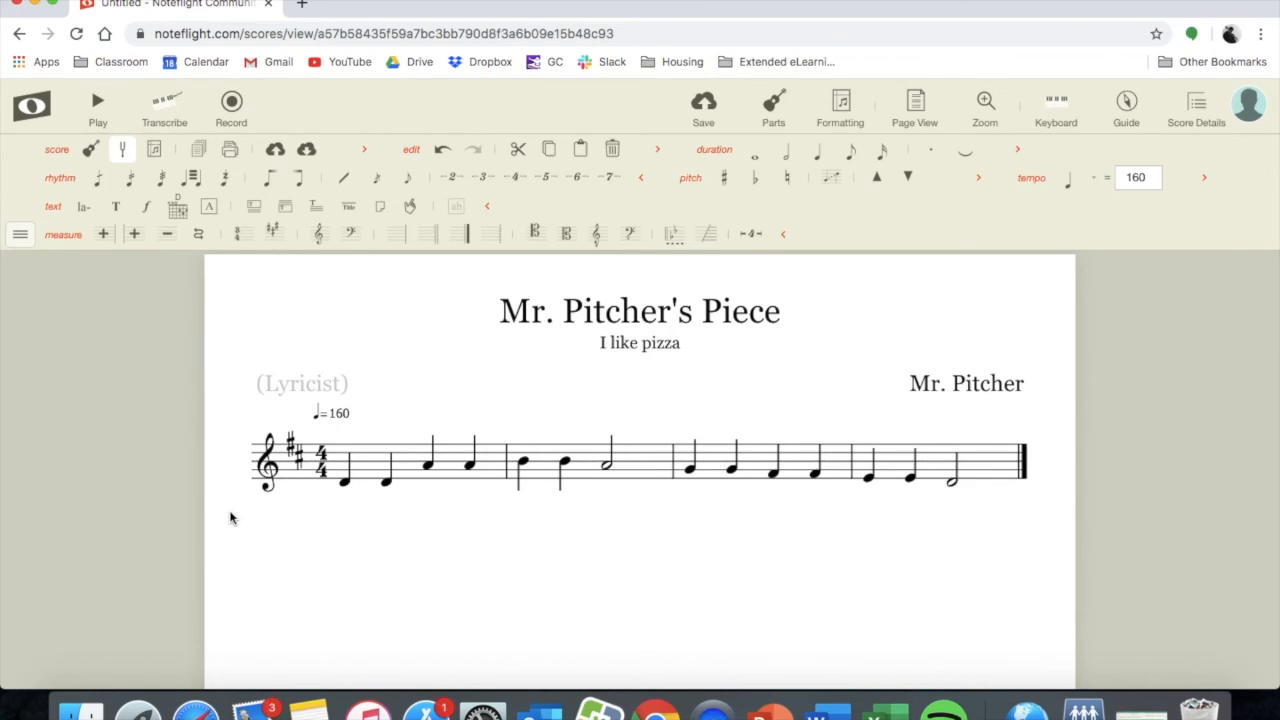
Capture a screenshot of the score page area from the title down past the violin staff.
{"action": "key", "text": "super+shift+4"}
{"action": "left_click_drag", "start_coordinate": [217, 268], "coordinate": [622, 328]}
{"action": "left_click_drag", "start_coordinate": [884, 411], "coordinate": [1063, 592]}
Add a Viola part from the bowed strings to the score.
{"action": "left_click", "coordinate": [91, 150]}
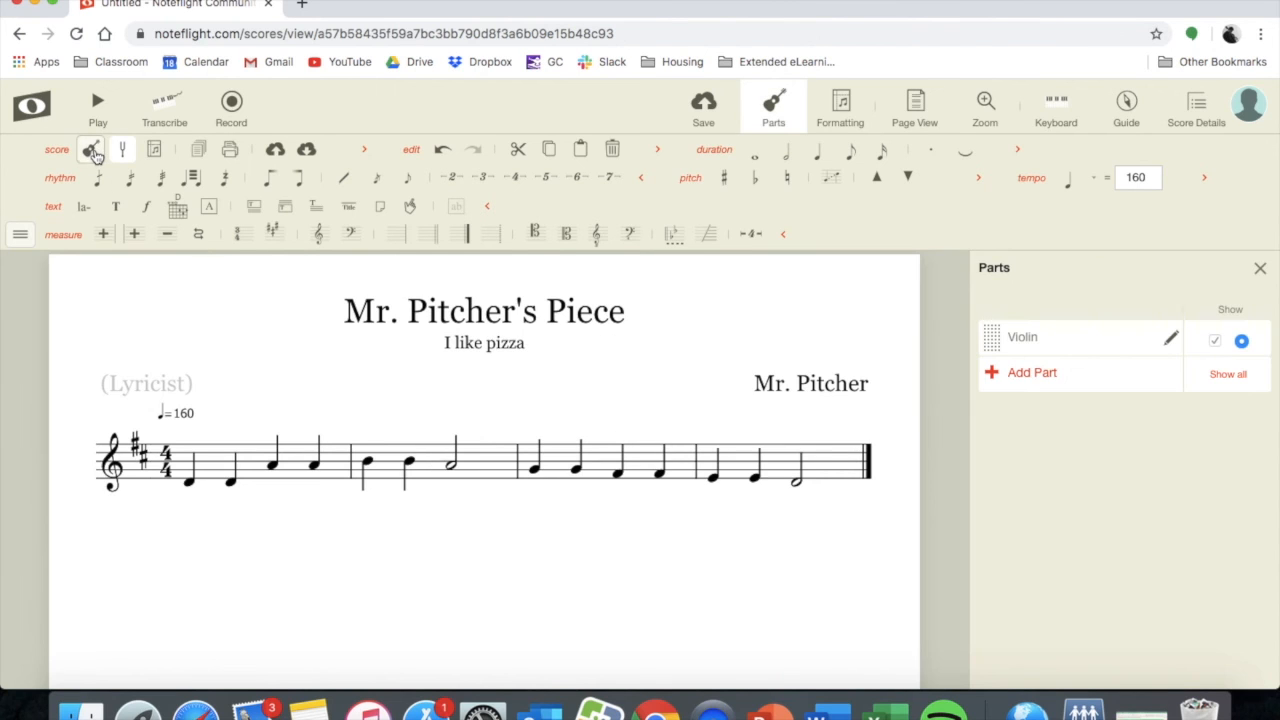
{"action": "left_click", "coordinate": [1002, 374]}
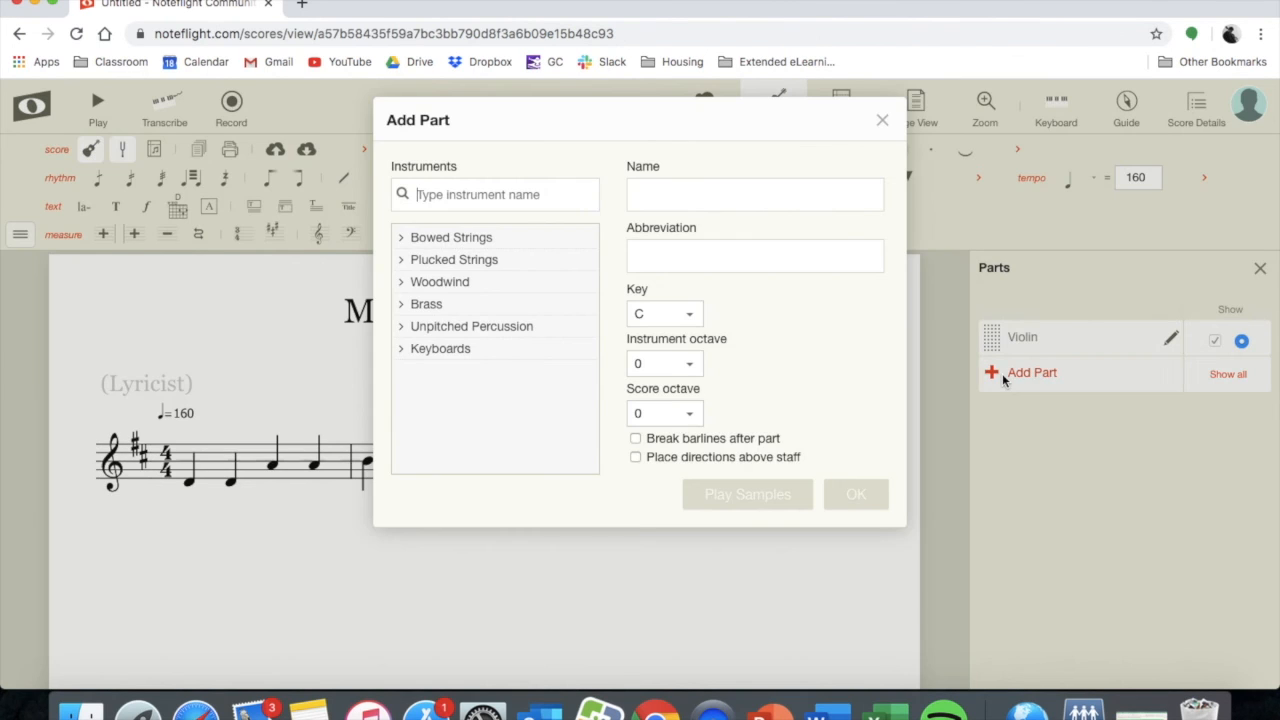
{"action": "left_click", "coordinate": [457, 240]}
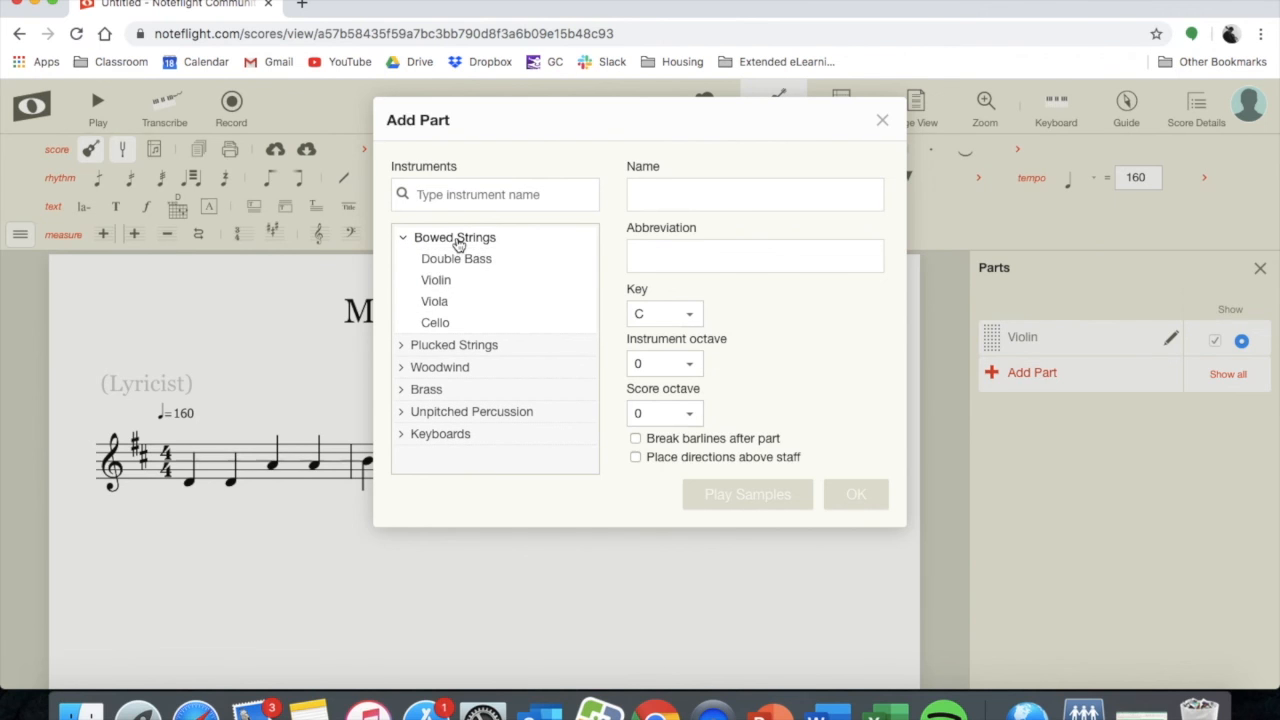
{"action": "left_click", "coordinate": [457, 300]}
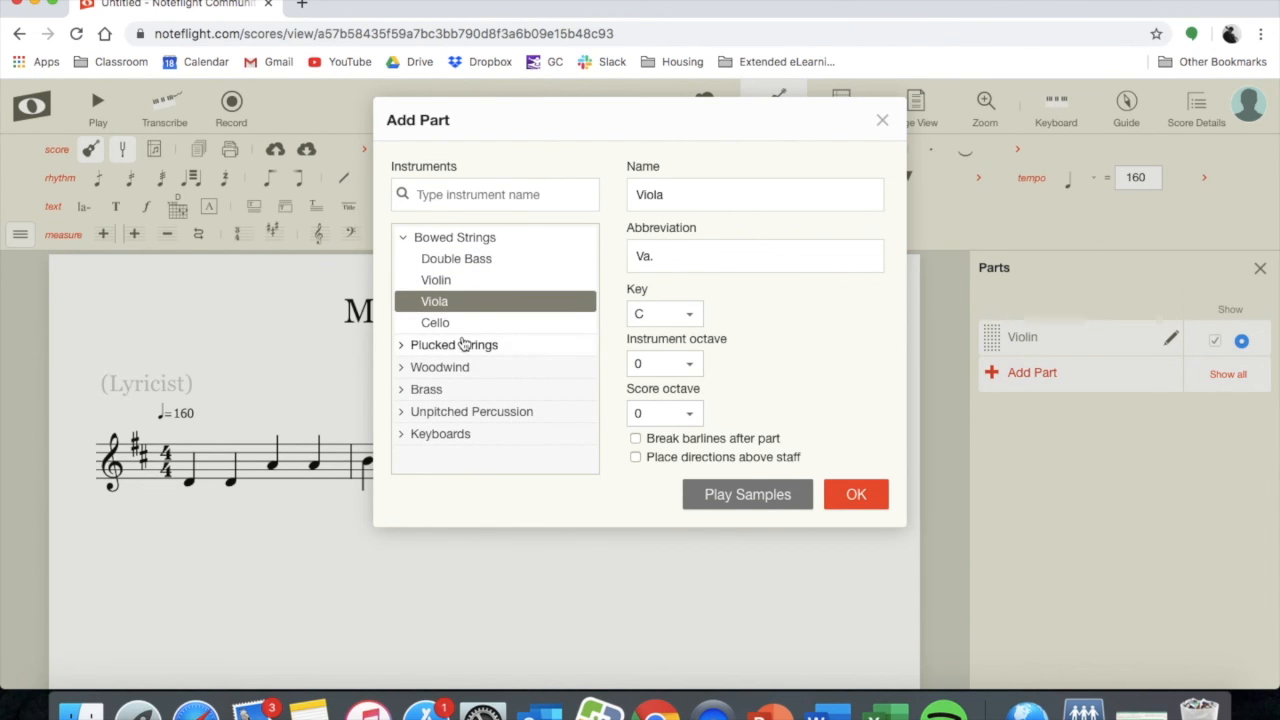
{"action": "left_click", "coordinate": [856, 494]}
Add a Cello part from the bowed strings below the Viola.
{"action": "left_click", "coordinate": [1043, 419]}
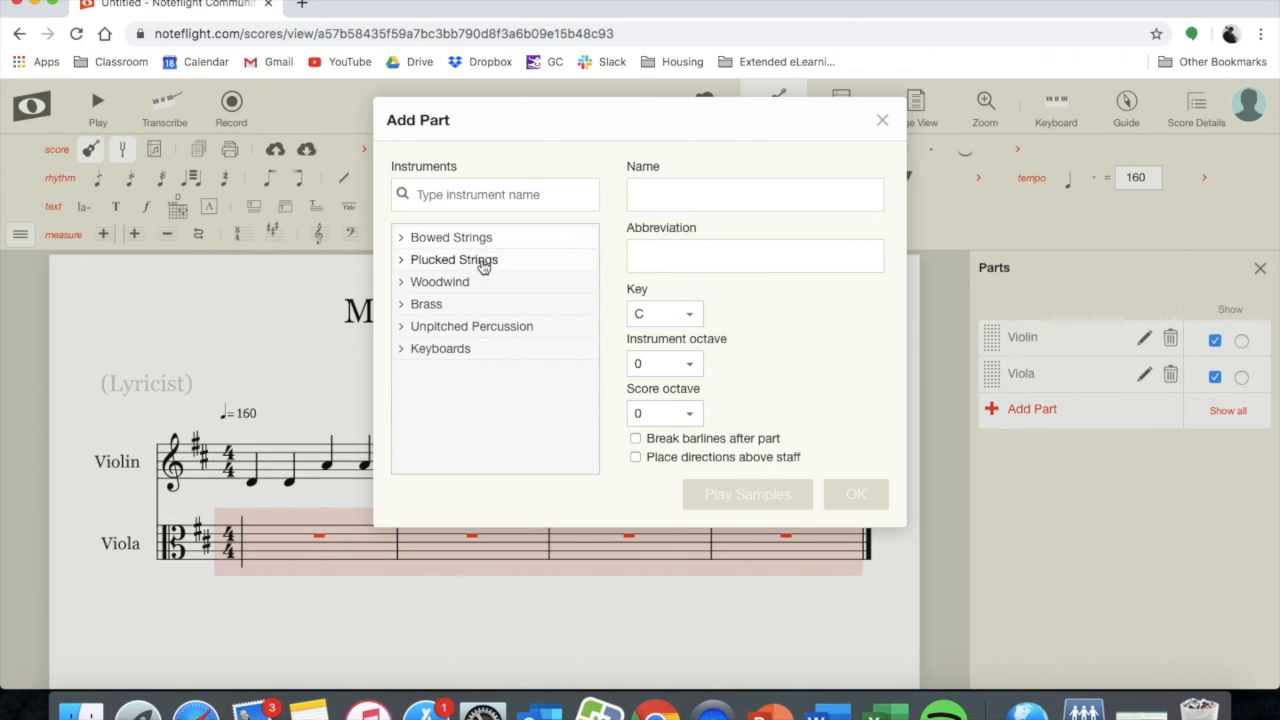
{"action": "left_click", "coordinate": [451, 259]}
{"action": "left_click", "coordinate": [451, 240]}
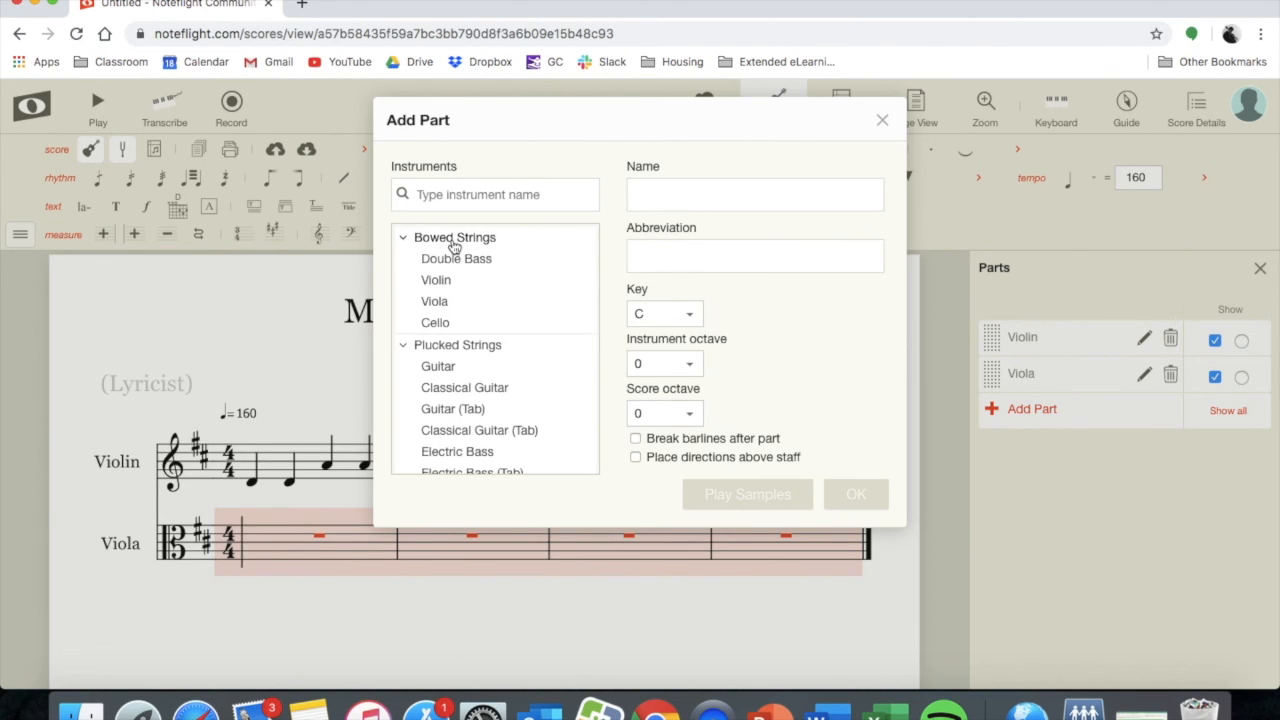
{"action": "left_click", "coordinate": [455, 325]}
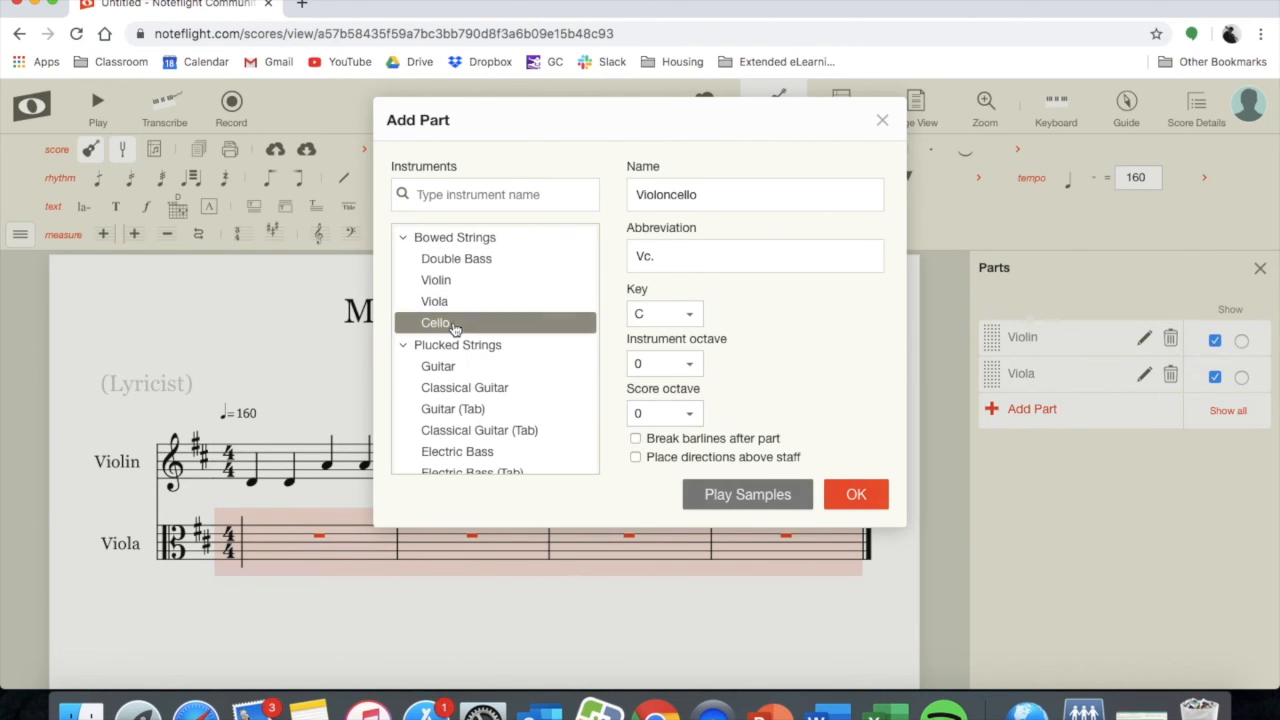
{"action": "left_click", "coordinate": [837, 491]}
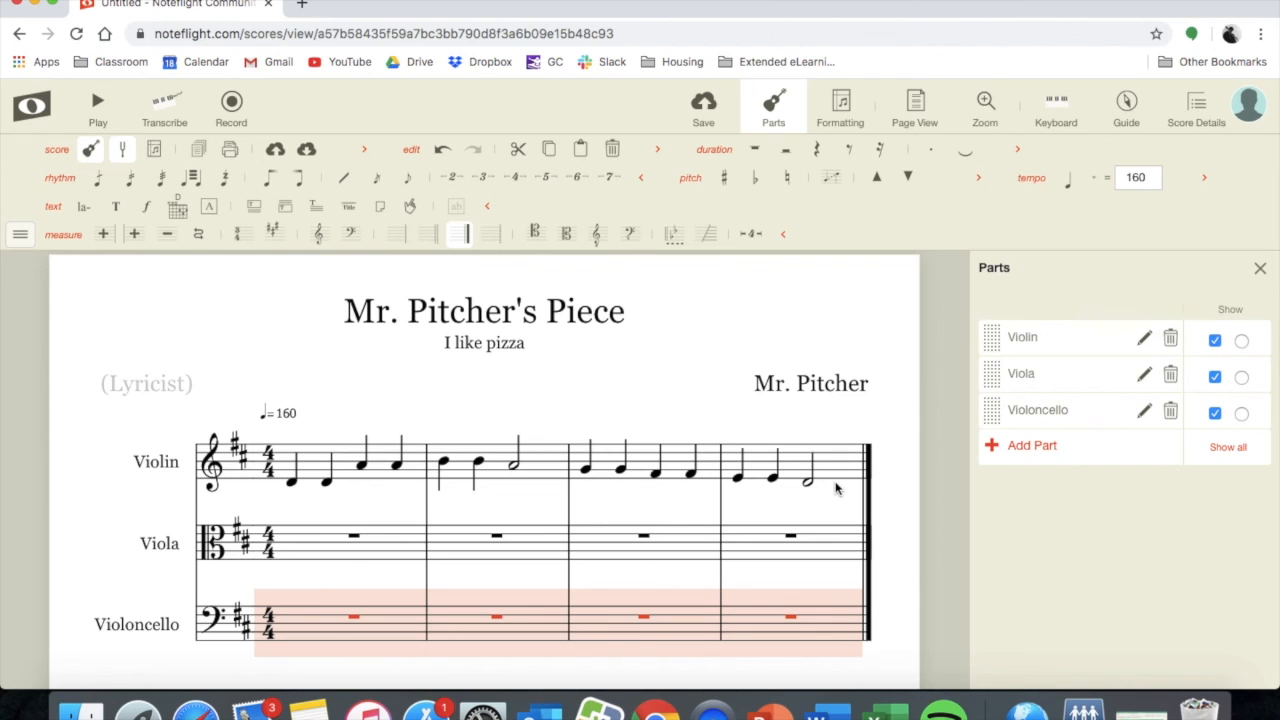
Add a Double Bass part from the bowed strings below the Violoncello.
{"action": "left_click", "coordinate": [1040, 446]}
{"action": "left_click", "coordinate": [465, 236]}
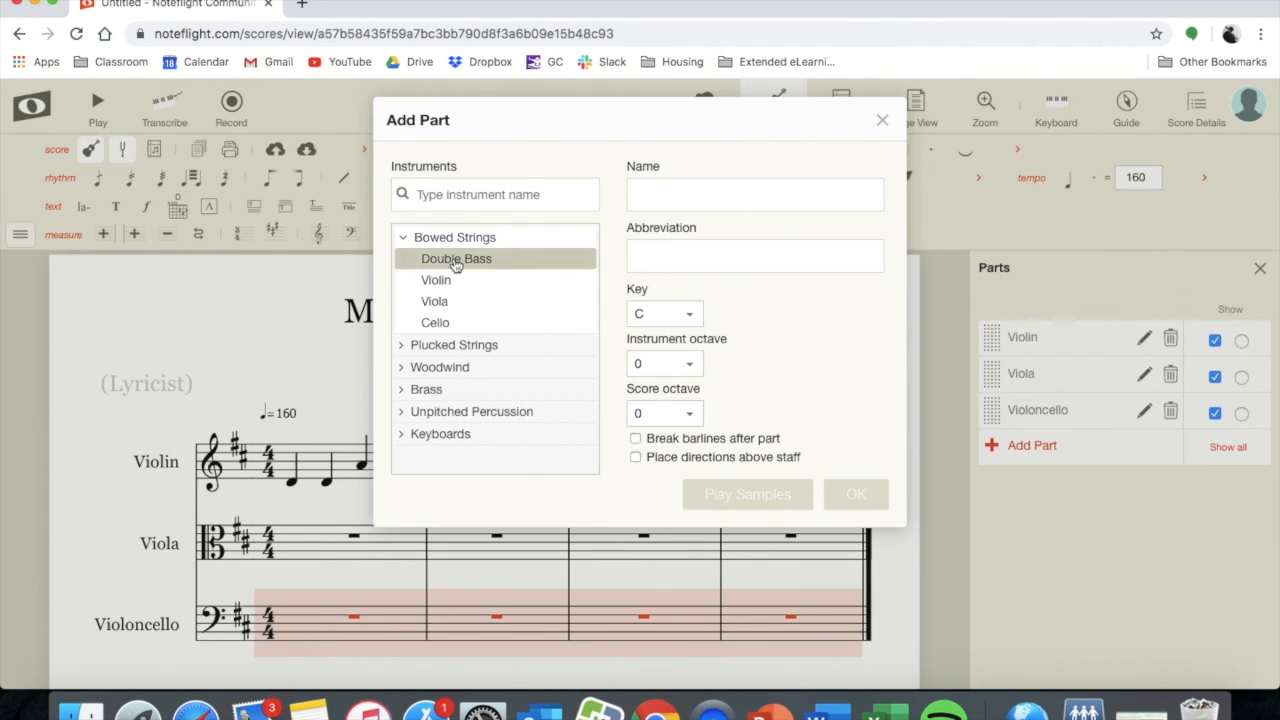
{"action": "left_click", "coordinate": [457, 259]}
{"action": "left_click", "coordinate": [855, 494]}
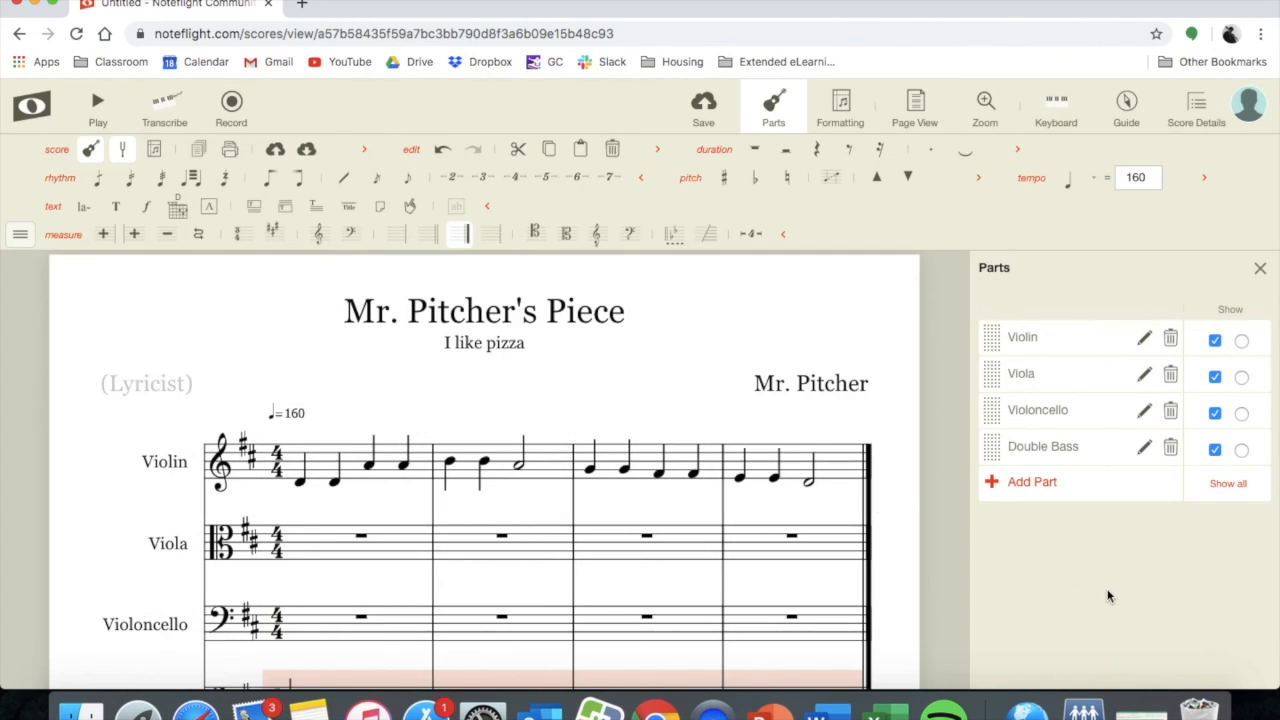
Add a second Violin part and move it directly below the first Violin in the part order.
{"action": "left_click", "coordinate": [1020, 482]}
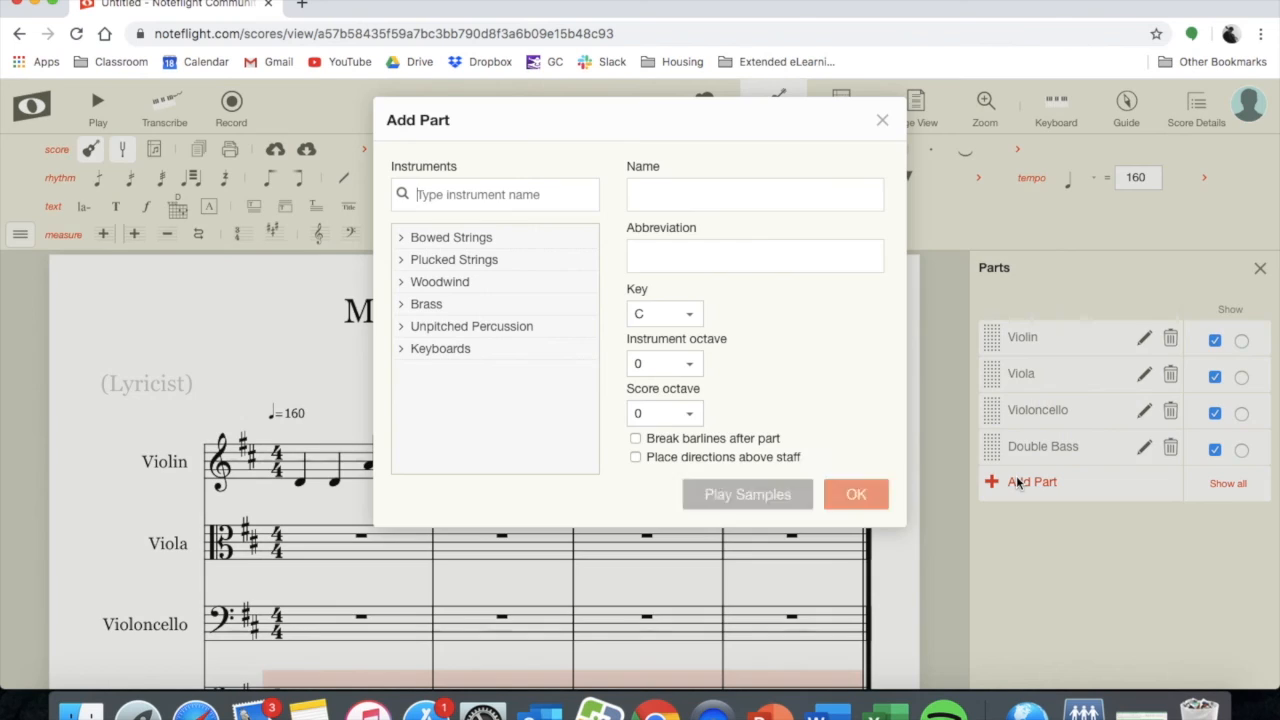
{"action": "left_click", "coordinate": [453, 238]}
{"action": "left_click", "coordinate": [440, 281]}
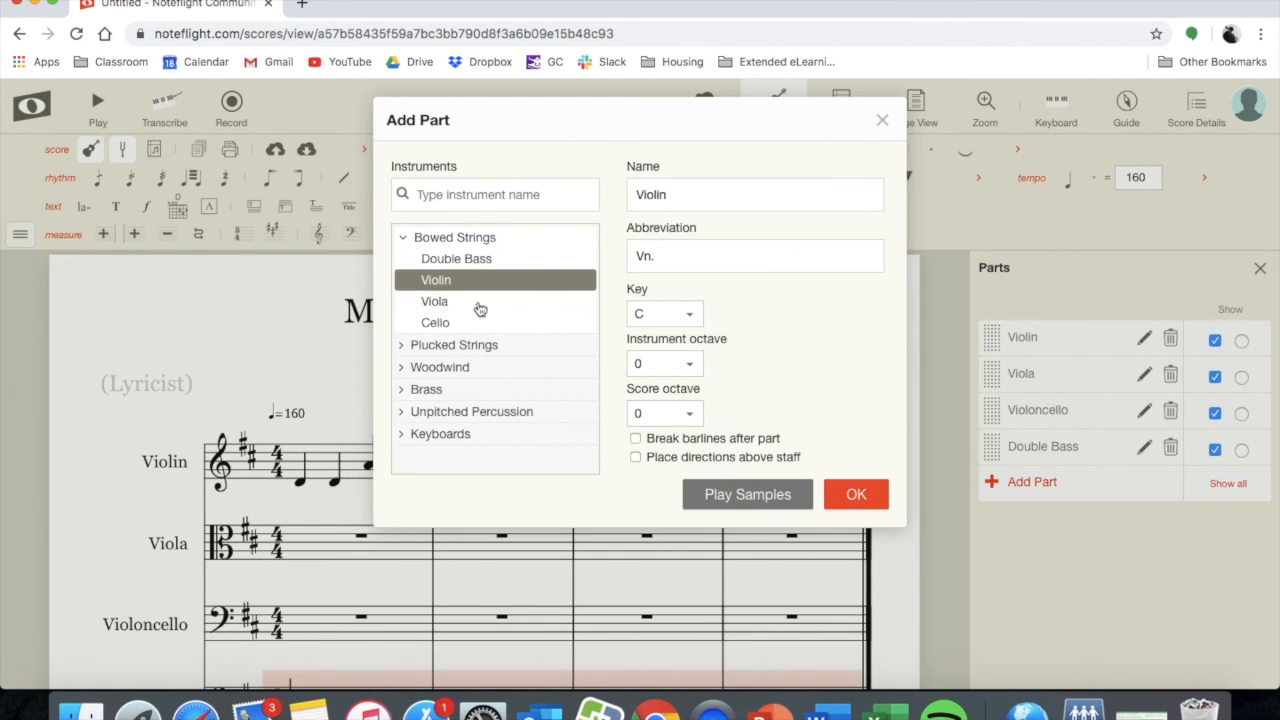
{"action": "left_click", "coordinate": [855, 494]}
{"action": "scroll", "coordinate": [586, 537], "scroll_direction": "down", "scroll_amount": 4}
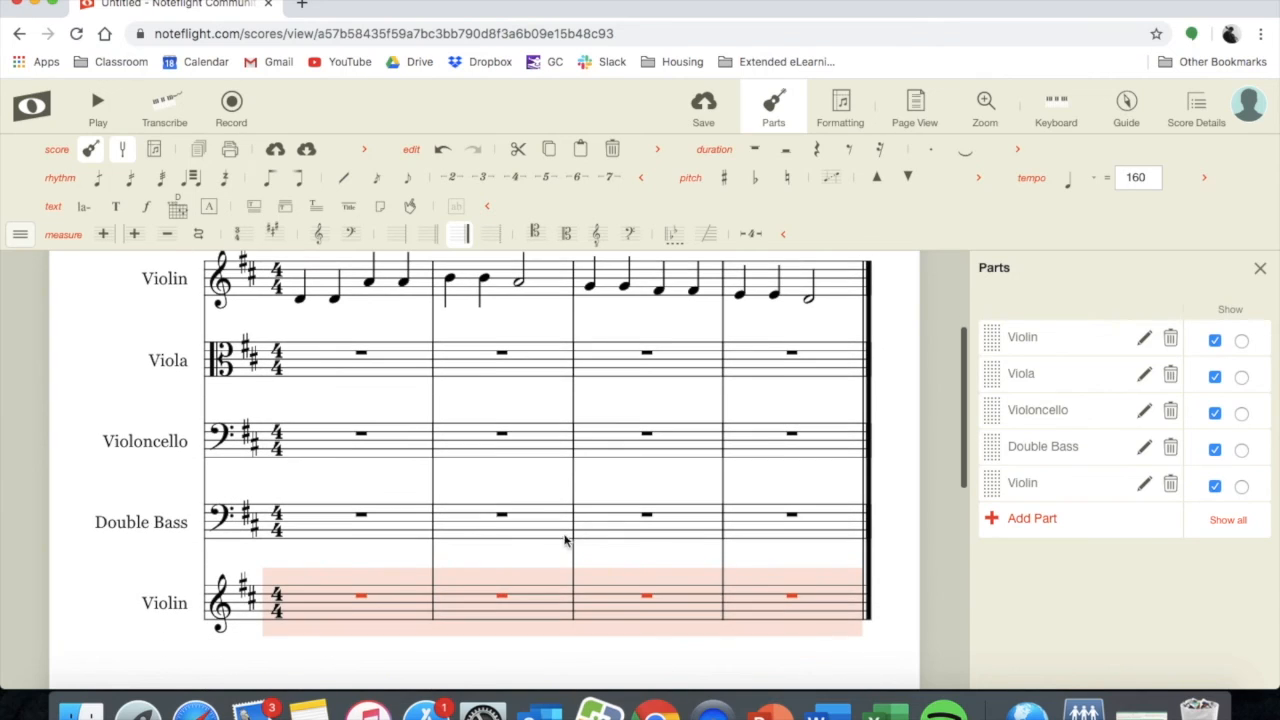
{"action": "left_click_drag", "start_coordinate": [1074, 489], "coordinate": [1066, 373]}
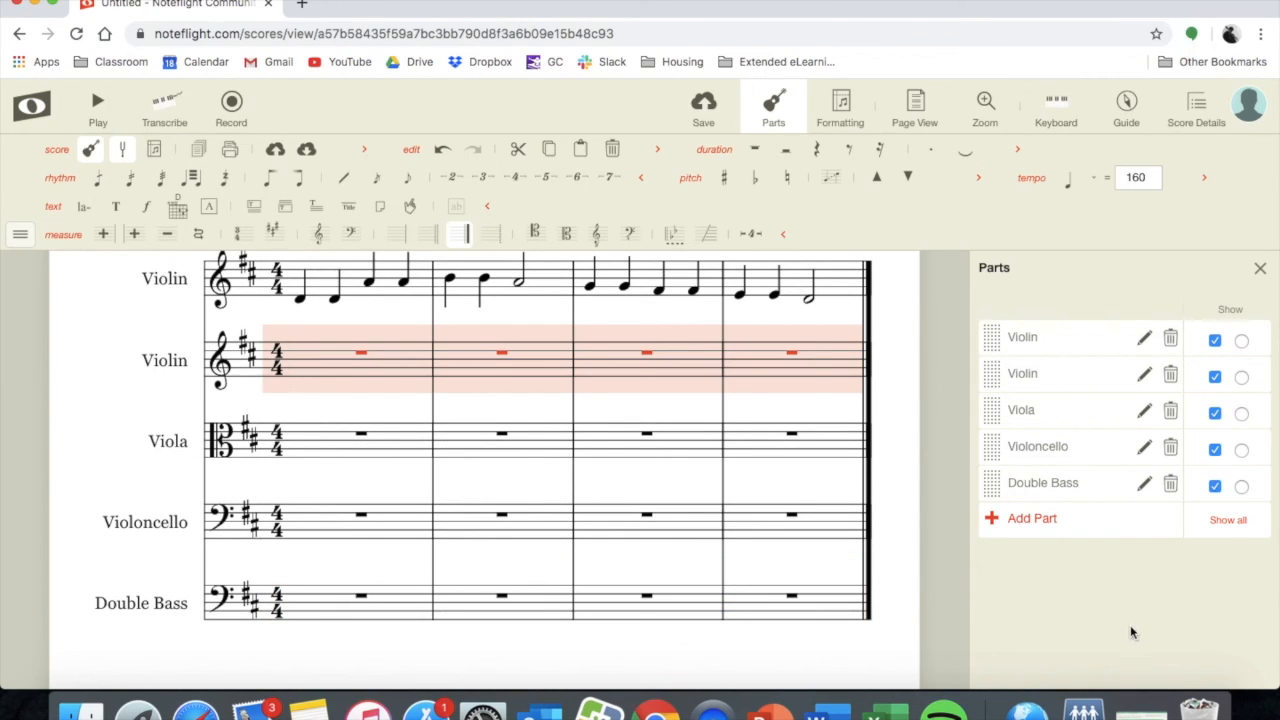
{"action": "scroll", "coordinate": [734, 537], "scroll_direction": "up", "scroll_amount": 4}
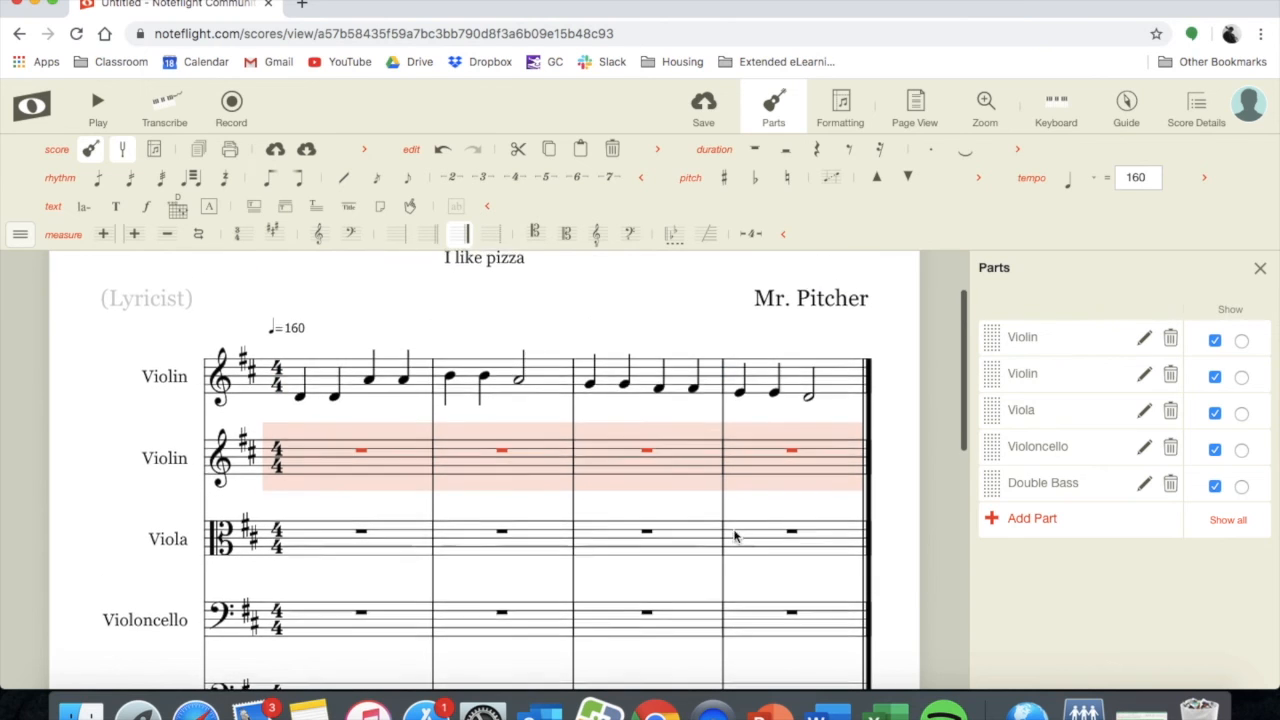
{"action": "scroll", "coordinate": [734, 537], "scroll_direction": "down", "scroll_amount": 5}
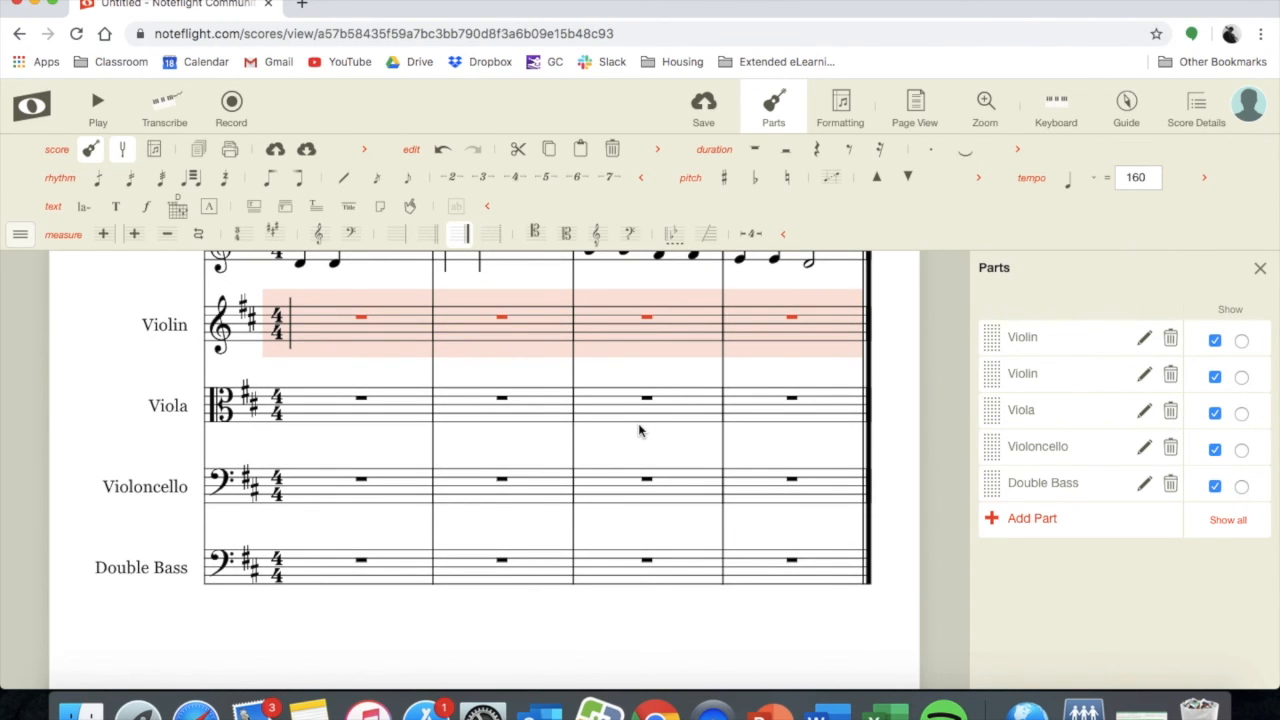
{"action": "scroll", "coordinate": [640, 430], "scroll_direction": "up", "scroll_amount": 3}
{"action": "scroll", "coordinate": [640, 430], "scroll_direction": "down", "scroll_amount": 1}
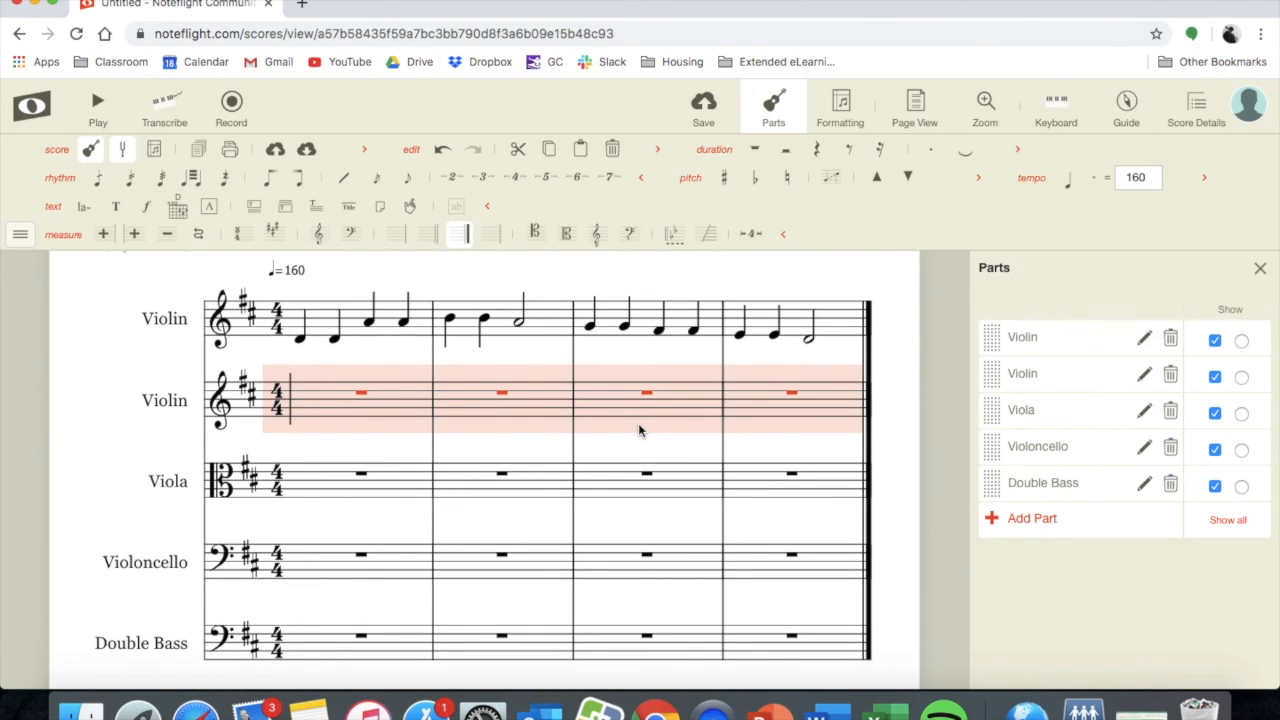
{"action": "scroll", "coordinate": [638, 423], "scroll_direction": "up", "scroll_amount": 2}
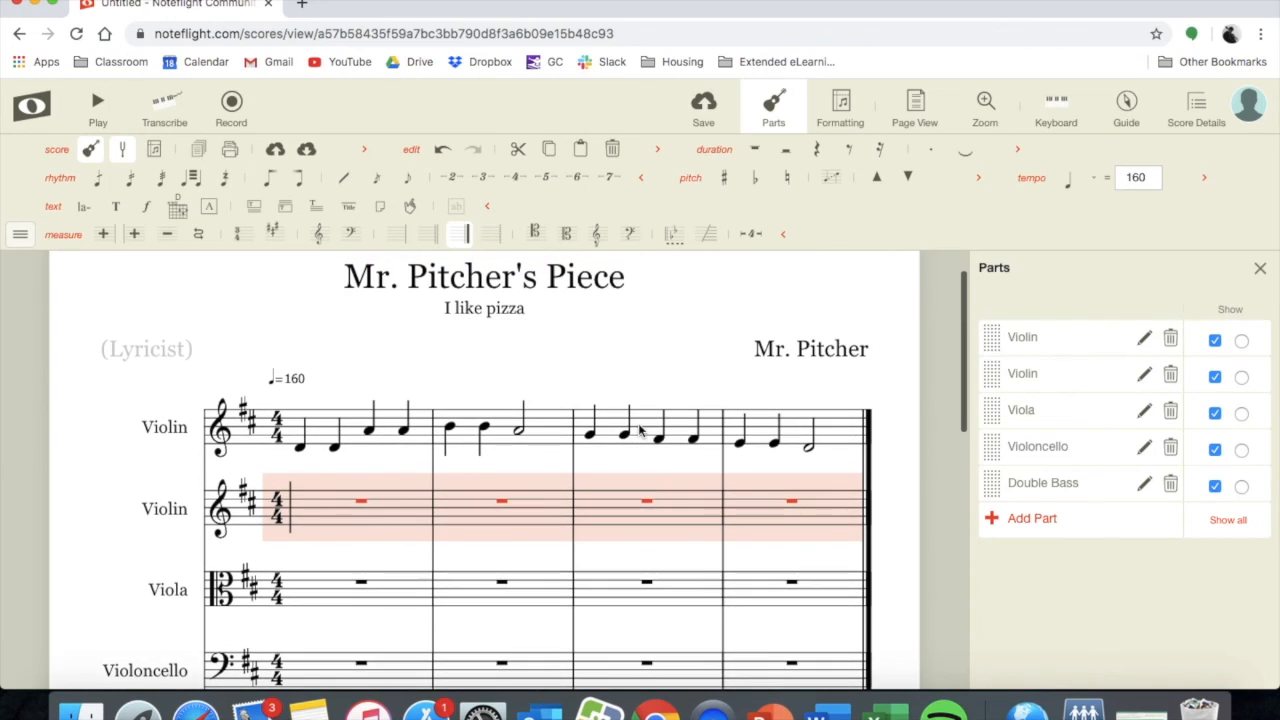